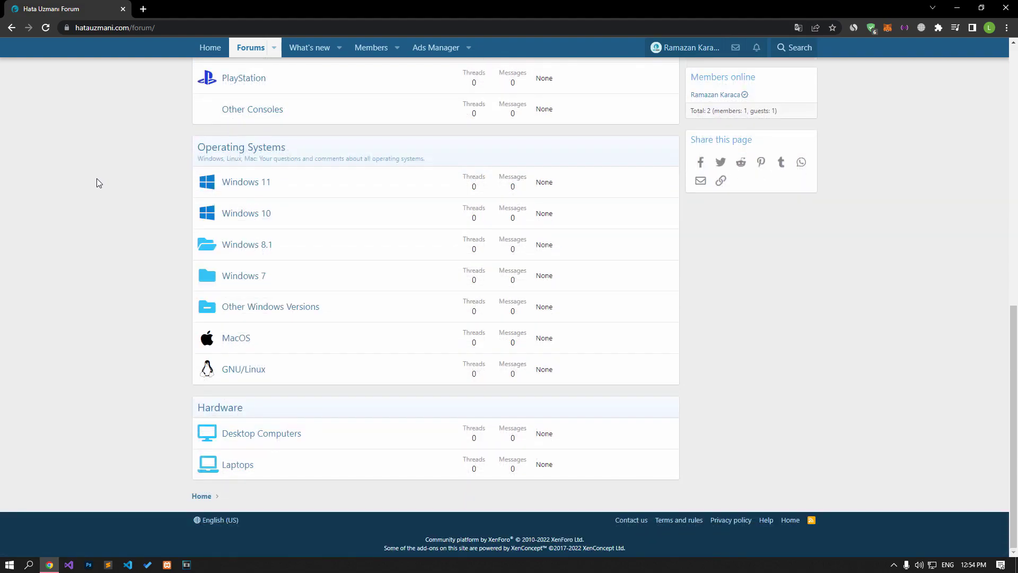
- Scroll to the top of the forum index and open the 'Fix Roblox An Error Occurred While Starting' article
{"action": "scroll", "coordinate": [96, 178], "scroll_direction": "up", "scroll_amount": 9}
{"action": "scroll", "coordinate": [96, 178], "scroll_direction": "up", "scroll_amount": 2}
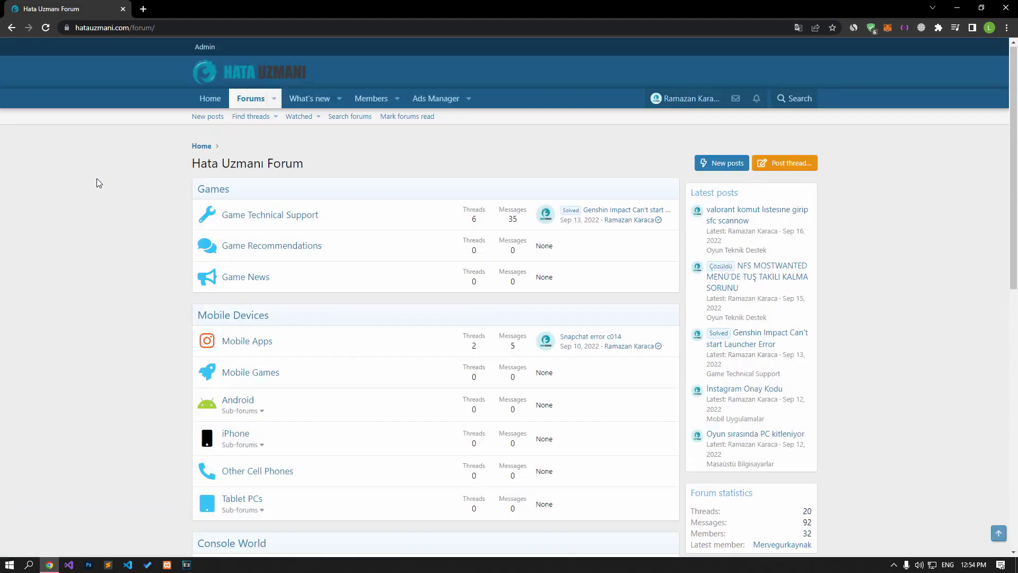
{"action": "left_click", "coordinate": [809, 164]}
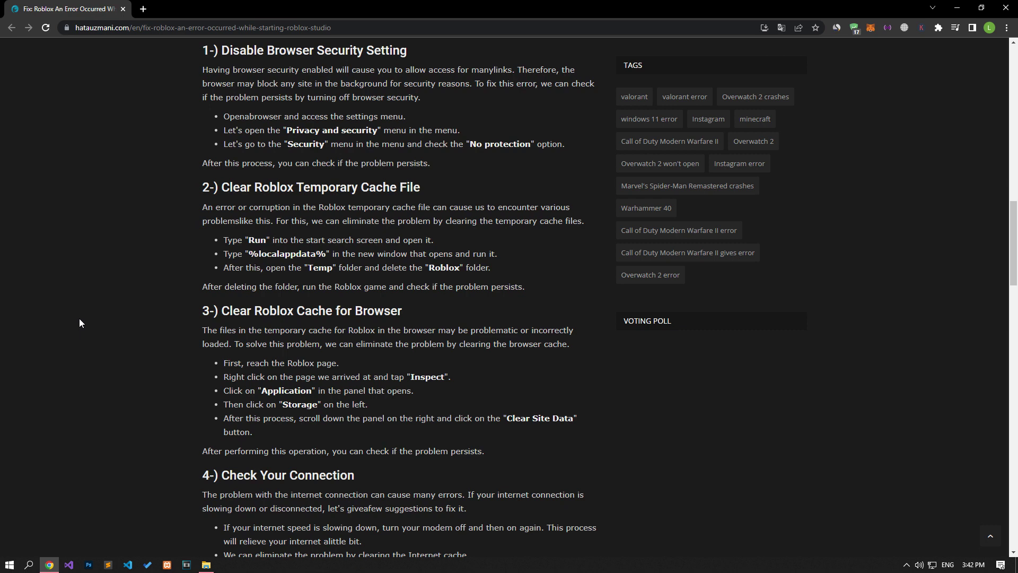
- Switch Chrome's Safe Browsing under Privacy and security to 'No protection', then close the Settings tab
{"action": "left_click", "coordinate": [1006, 27]}
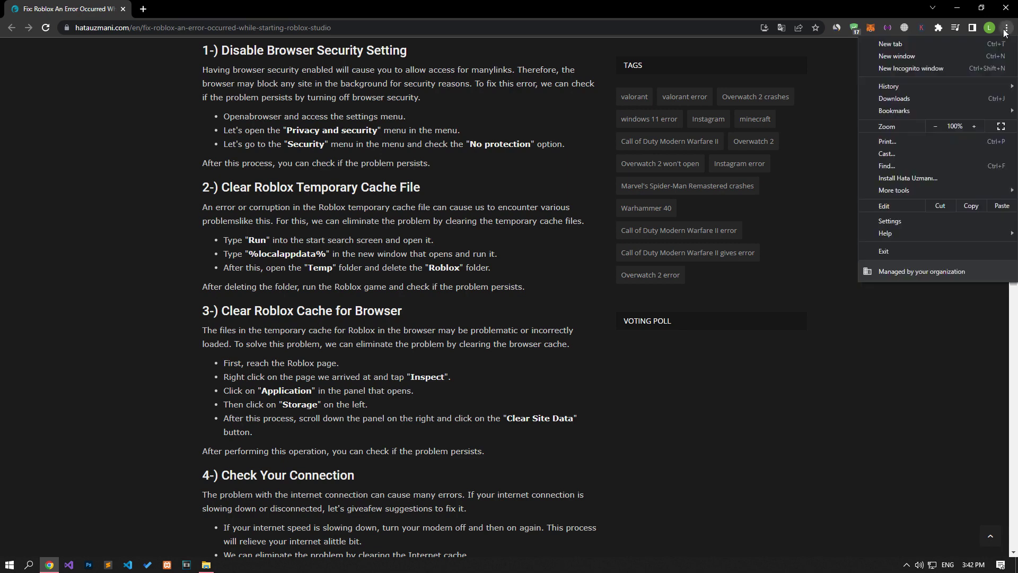
{"action": "left_click", "coordinate": [901, 221]}
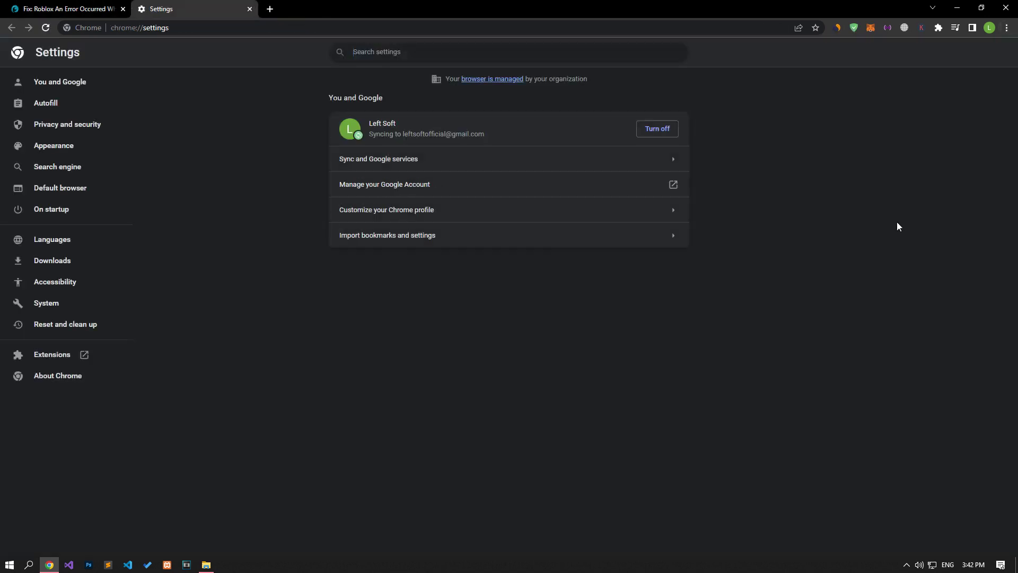
{"action": "left_click", "coordinate": [66, 127]}
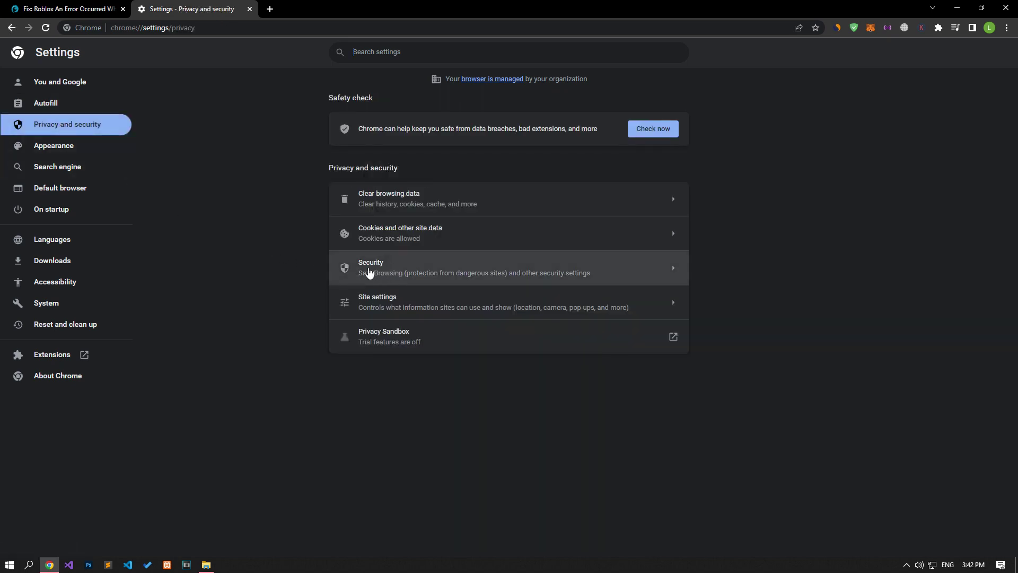
{"action": "left_click", "coordinate": [371, 271]}
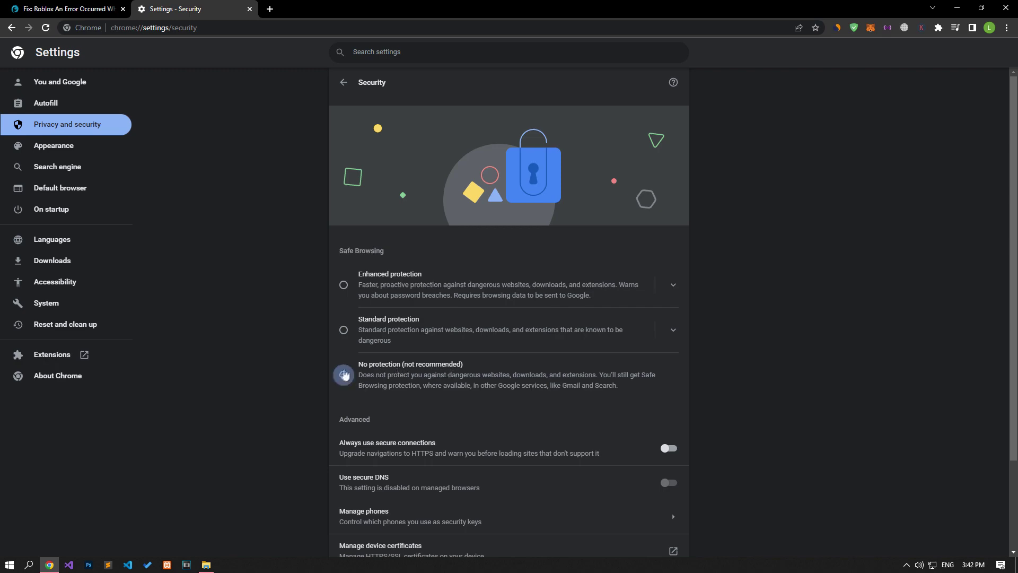
{"action": "left_click", "coordinate": [249, 9]}
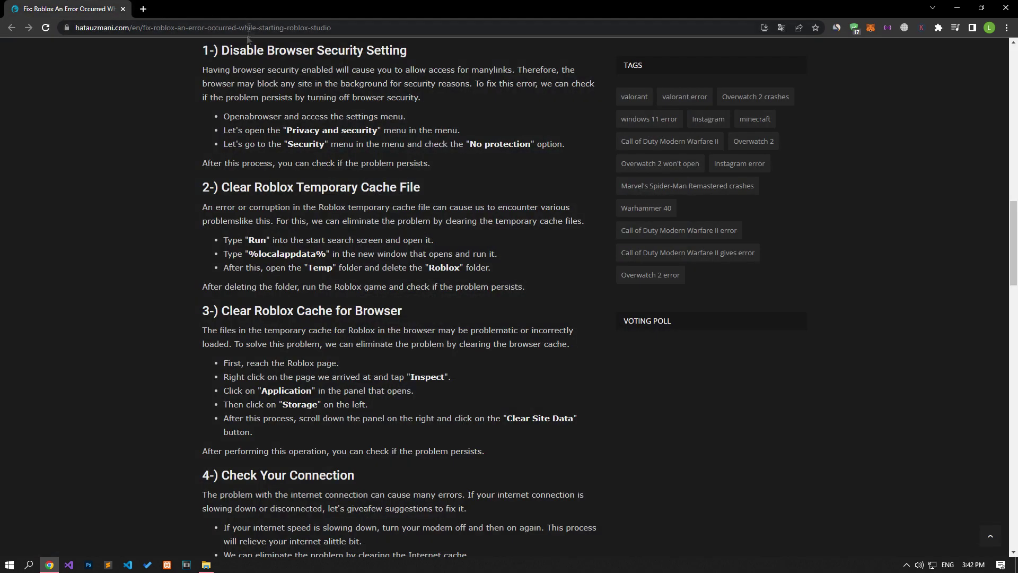
- Open the %localappdata% folder through the Run dialog
{"action": "scroll", "coordinate": [154, 215], "scroll_direction": "down", "scroll_amount": 2}
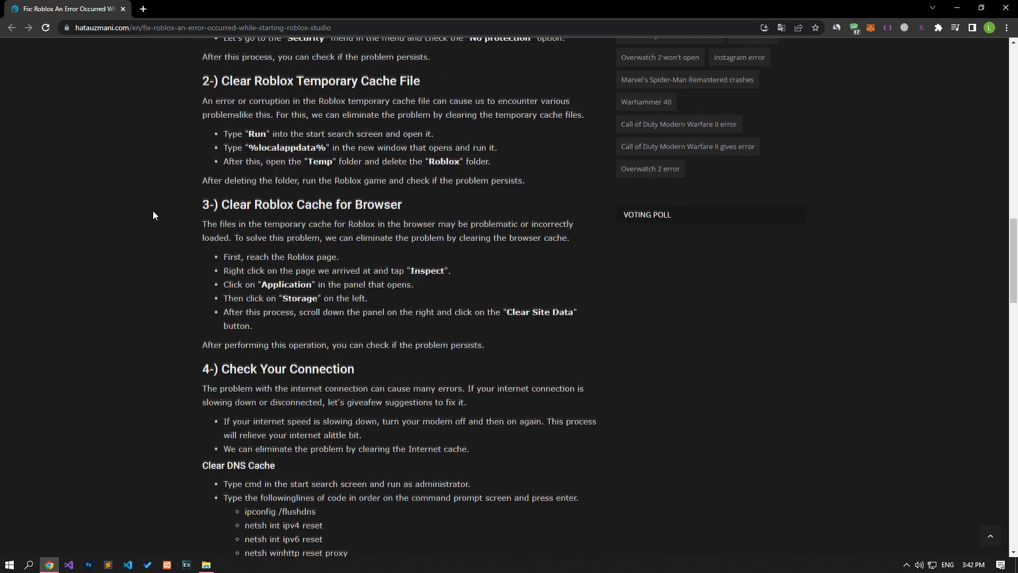
{"action": "scroll", "coordinate": [153, 215], "scroll_direction": "down", "scroll_amount": 1}
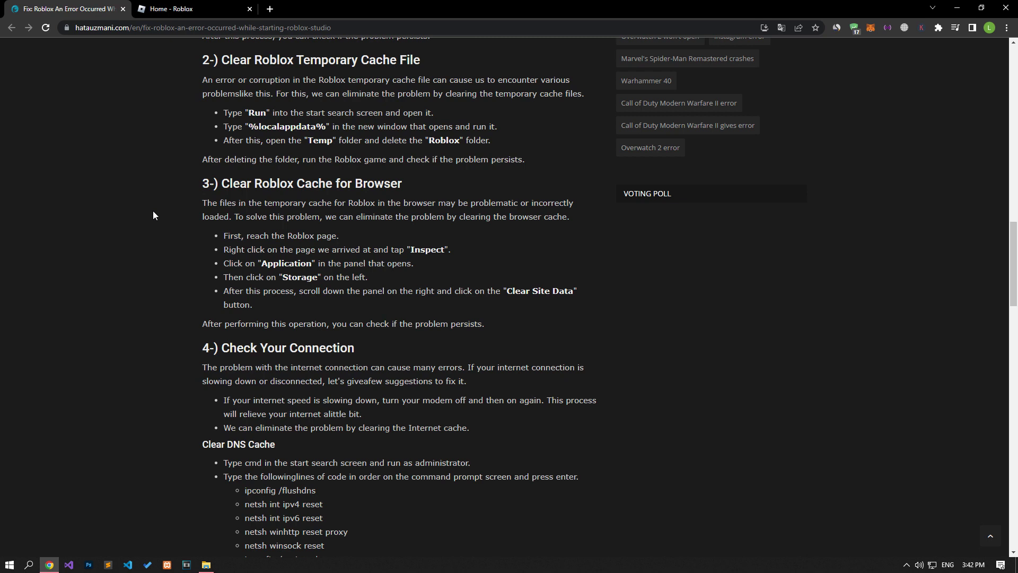
{"action": "key", "text": "super"}
{"action": "type", "text": "run"}
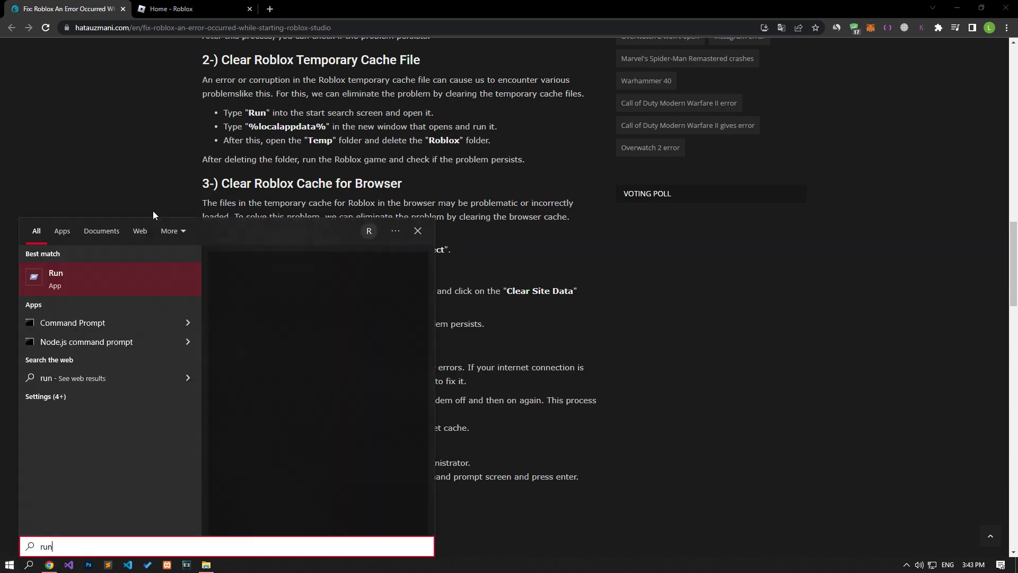
{"action": "left_click", "coordinate": [79, 278]}
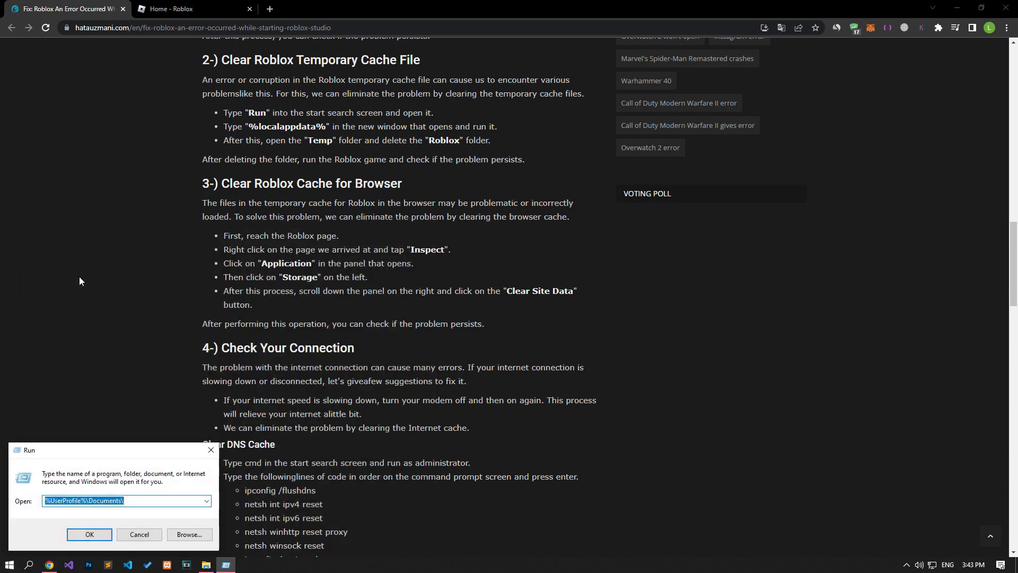
{"action": "type", "text": "%localappdata%"}
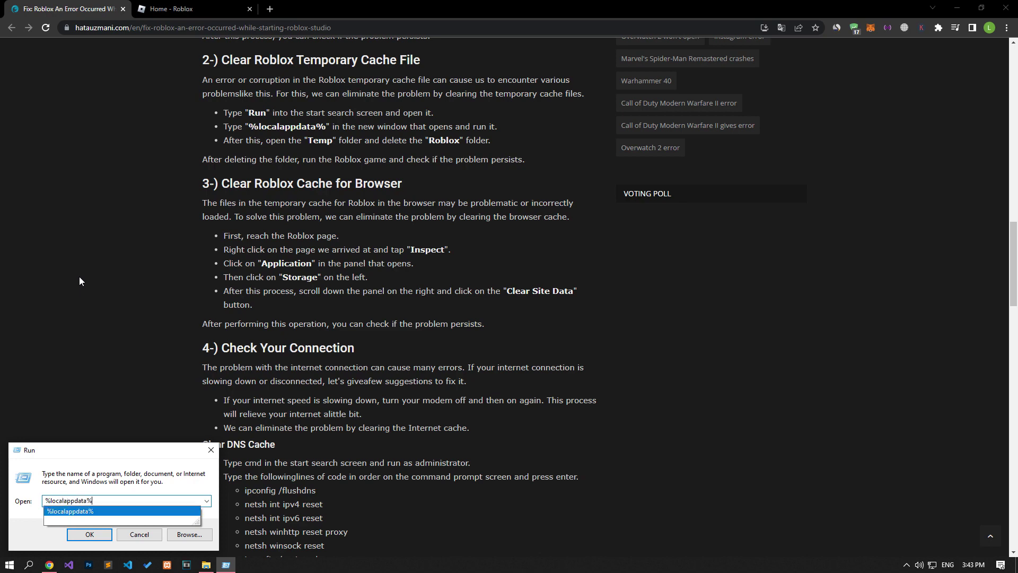
{"action": "key", "text": "Return"}
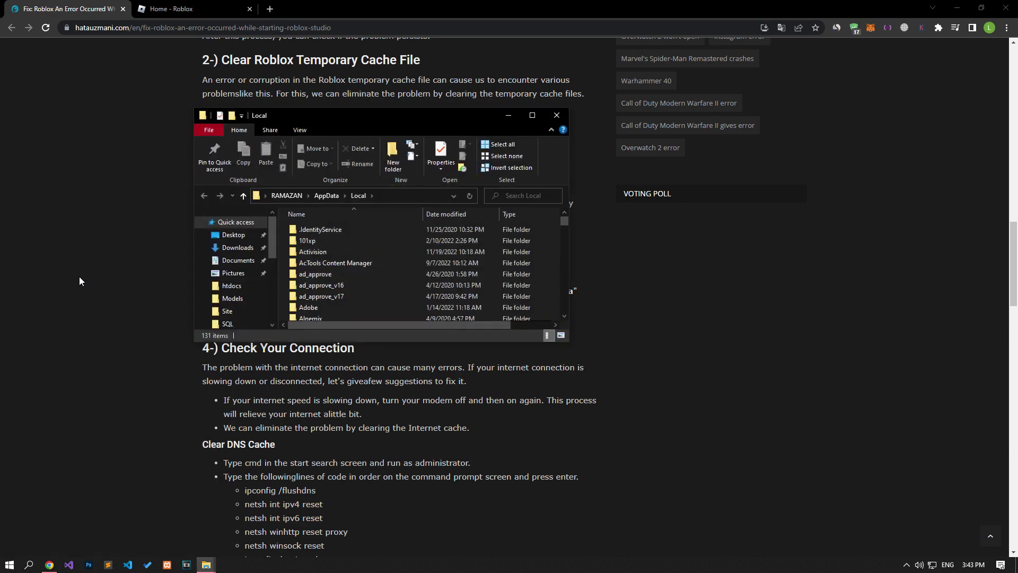
- Delete the Roblox folder from AppData\Local and close the Explorer window
{"action": "left_click", "coordinate": [343, 284]}
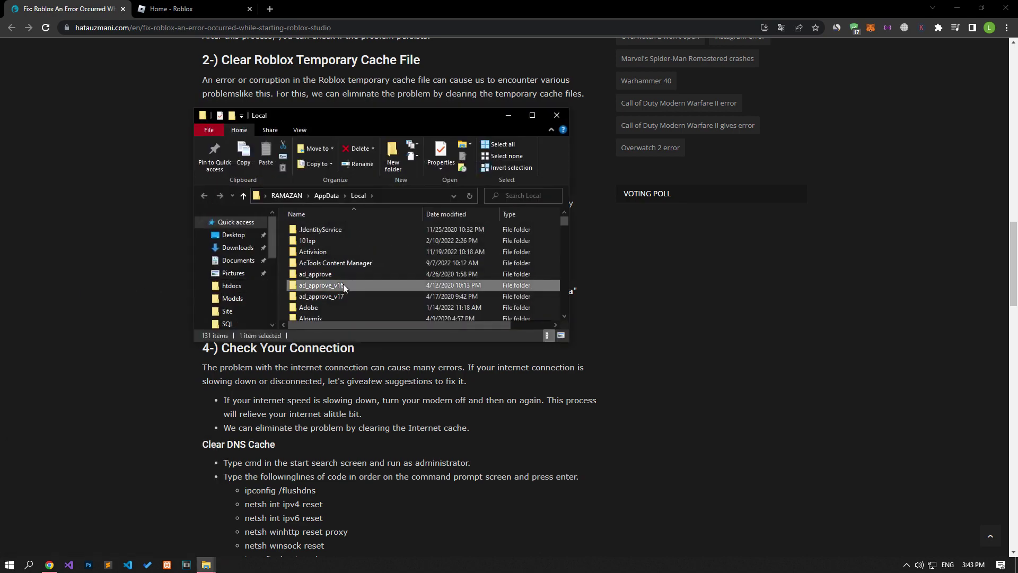
{"action": "key", "text": "r"}
{"action": "key", "text": "r"}
{"action": "key", "text": "r"}
{"action": "key", "text": "r"}
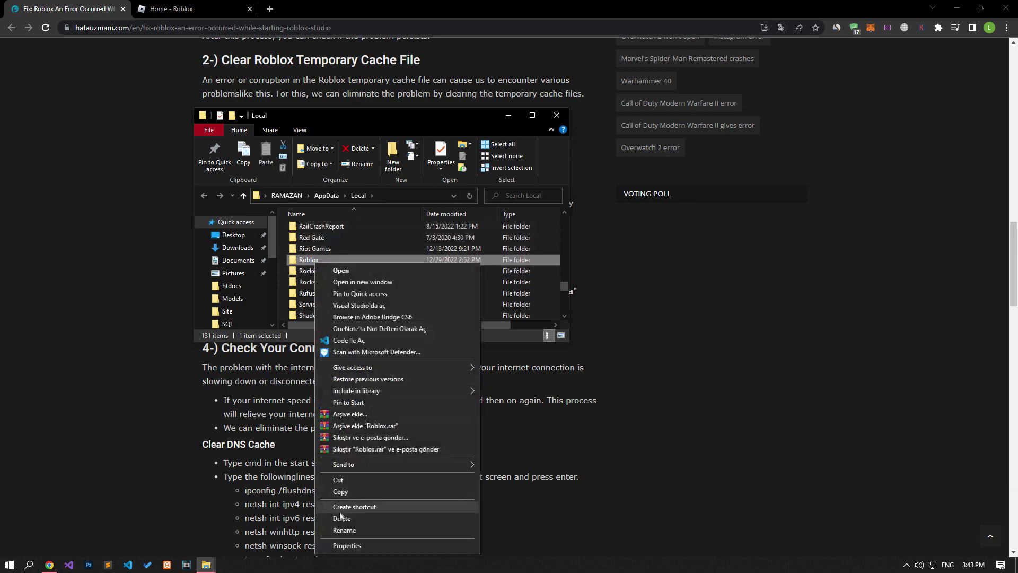
{"action": "left_click", "coordinate": [339, 516]}
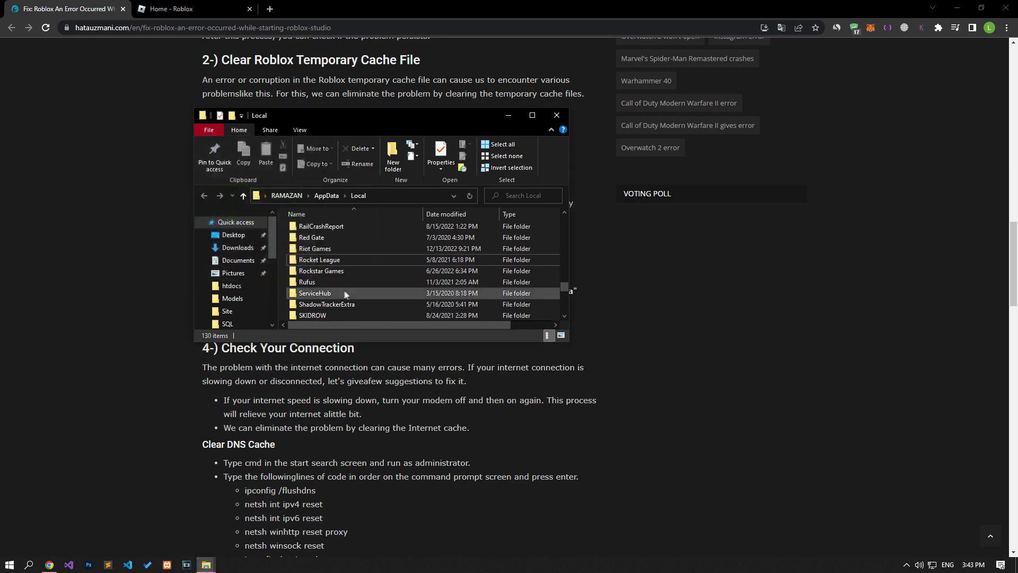
{"action": "left_click", "coordinate": [556, 115]}
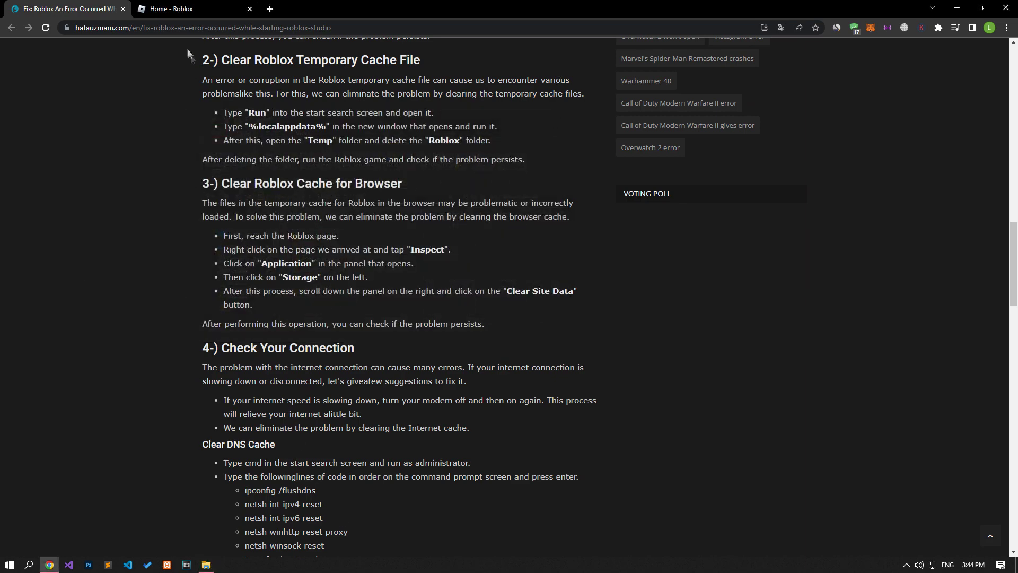
- Download and run the Roblox installer from the KAT game page's Play button
{"action": "left_click", "coordinate": [172, 9]}
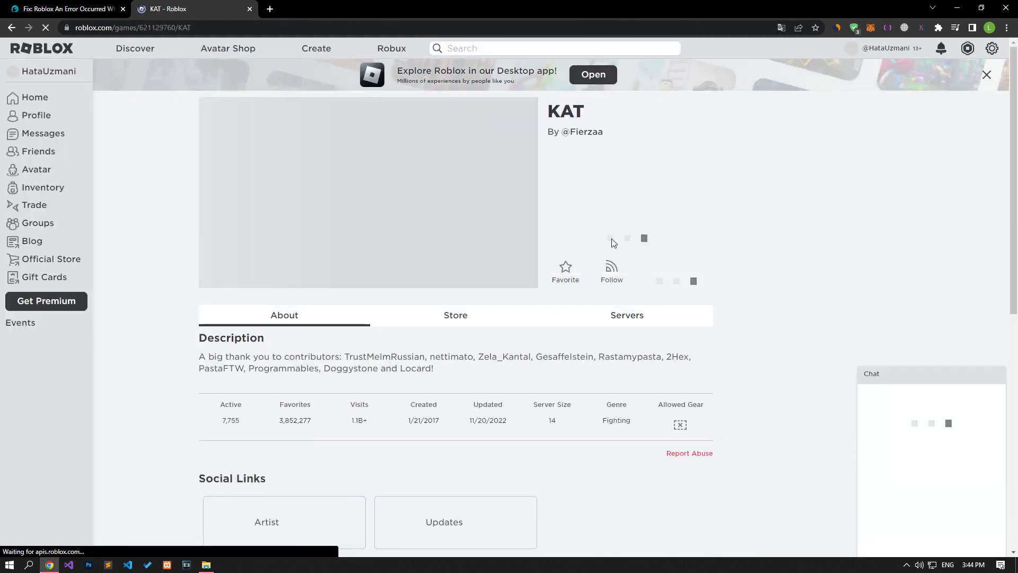
{"action": "left_click", "coordinate": [617, 244]}
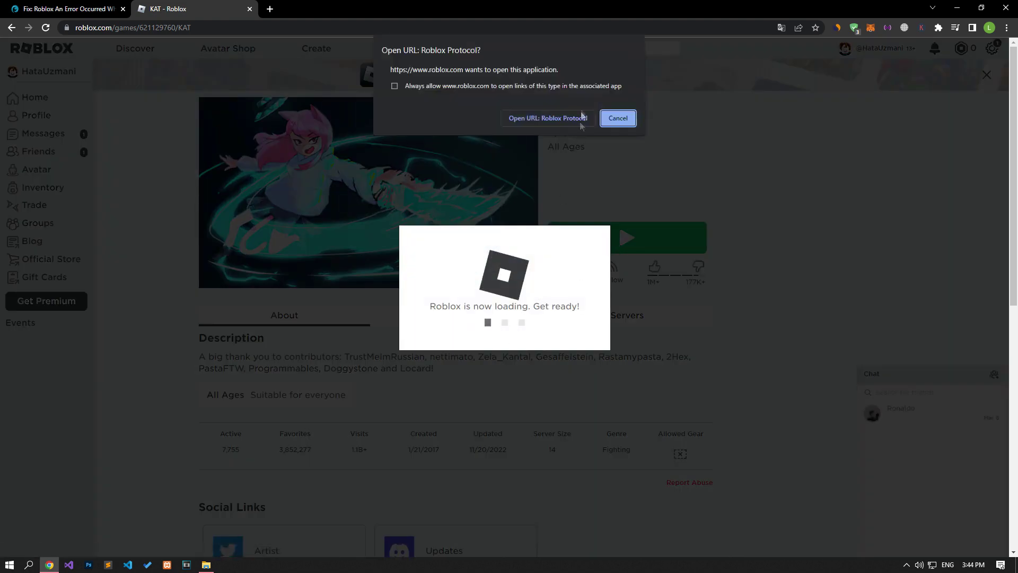
{"action": "left_click", "coordinate": [561, 117]}
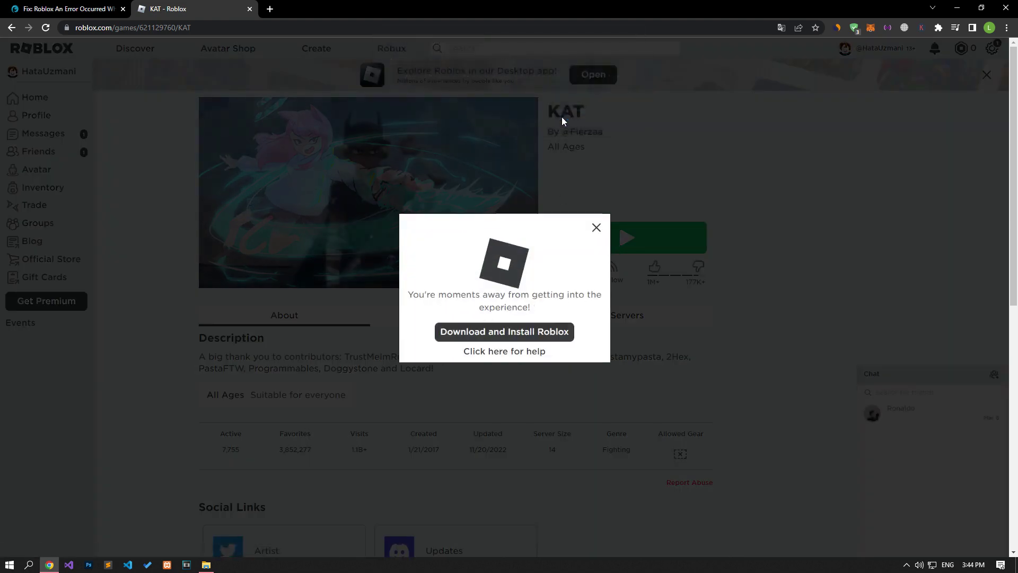
{"action": "left_click", "coordinate": [509, 333]}
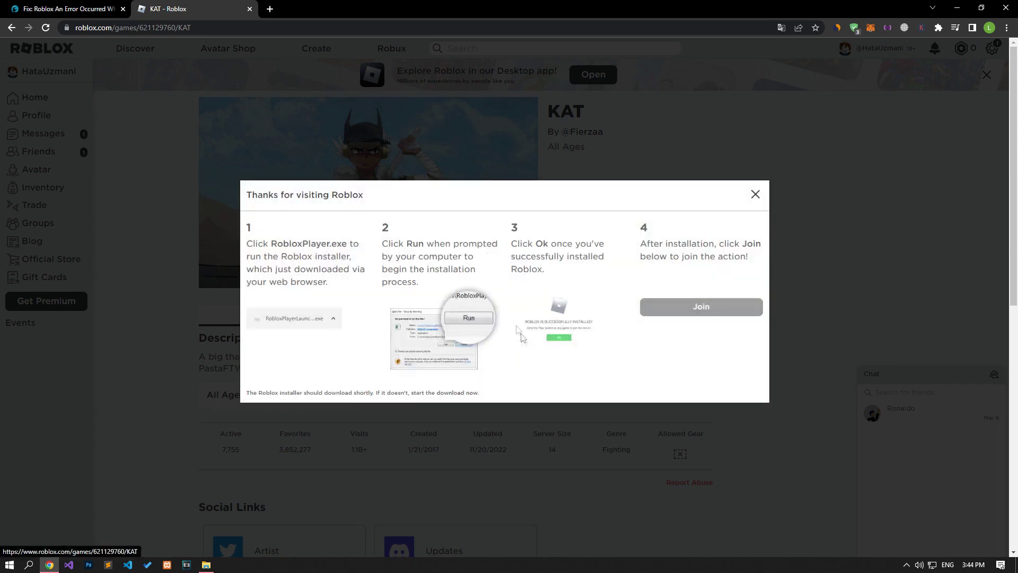
{"action": "left_click", "coordinate": [61, 541]}
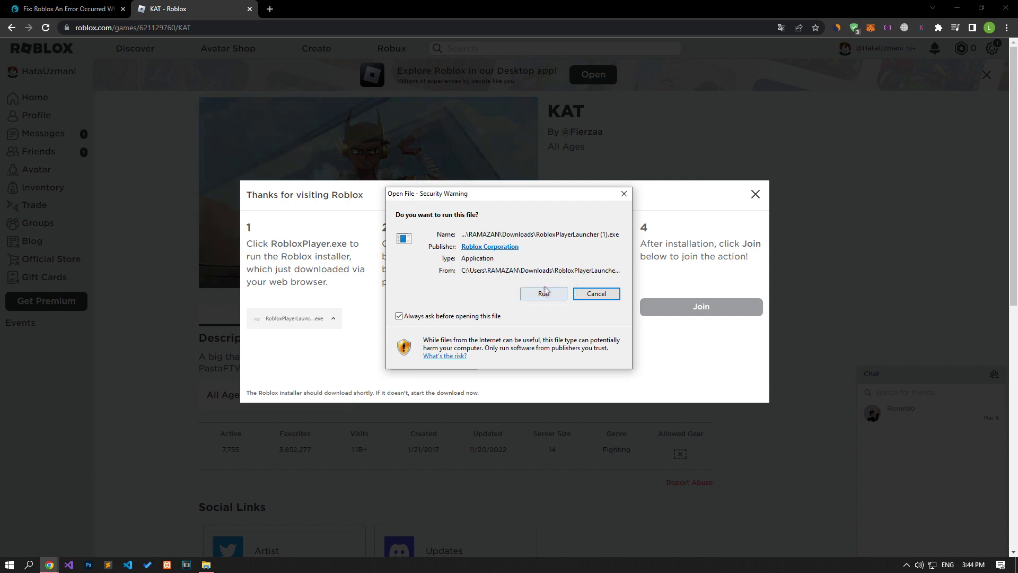
{"action": "left_click", "coordinate": [543, 293]}
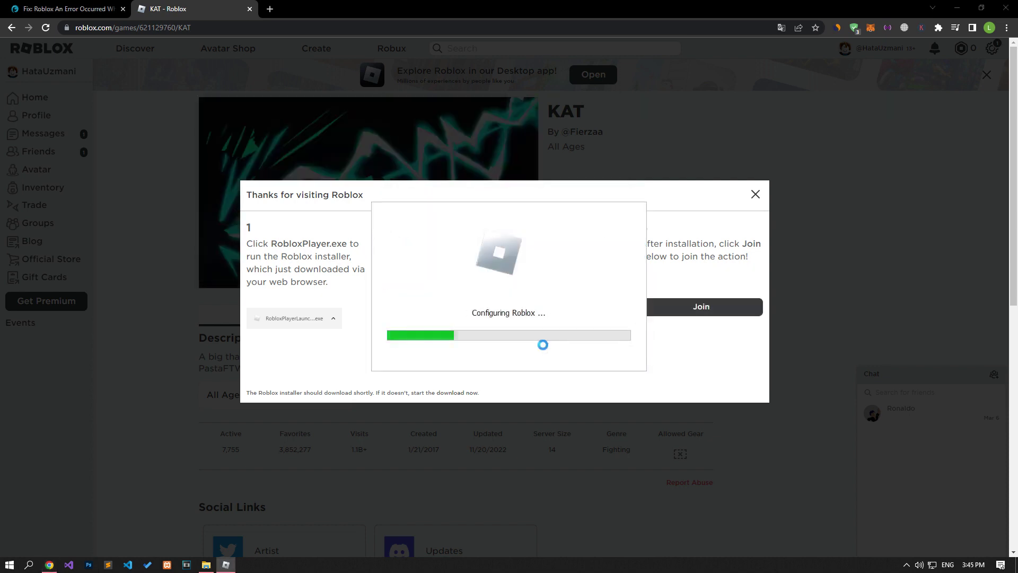
{"action": "left_click", "coordinate": [541, 349]}
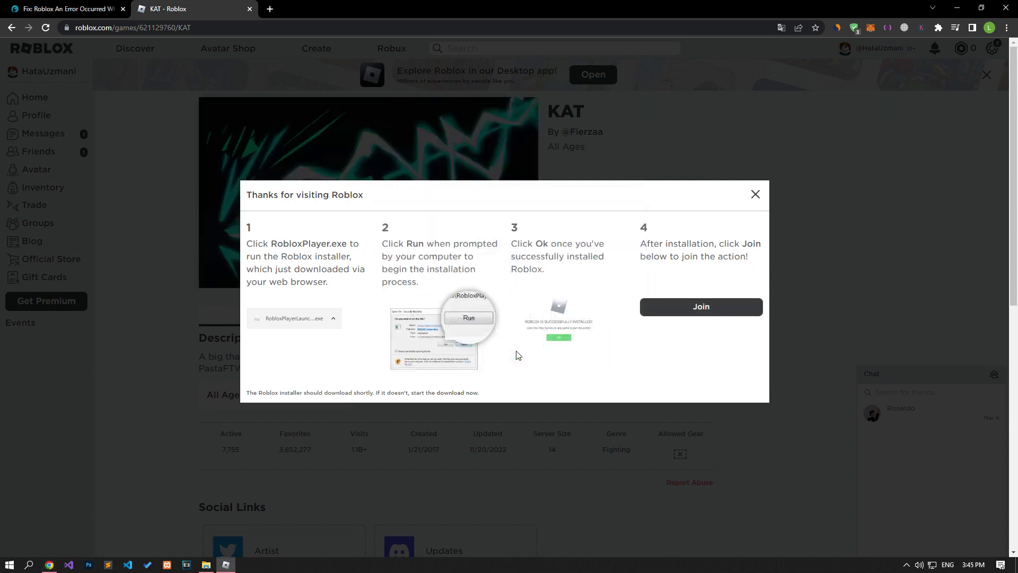
- Launch Roblox Player from its shortcuts folder and close that folder
{"action": "left_click", "coordinate": [206, 565]}
{"action": "double_click", "coordinate": [351, 220]}
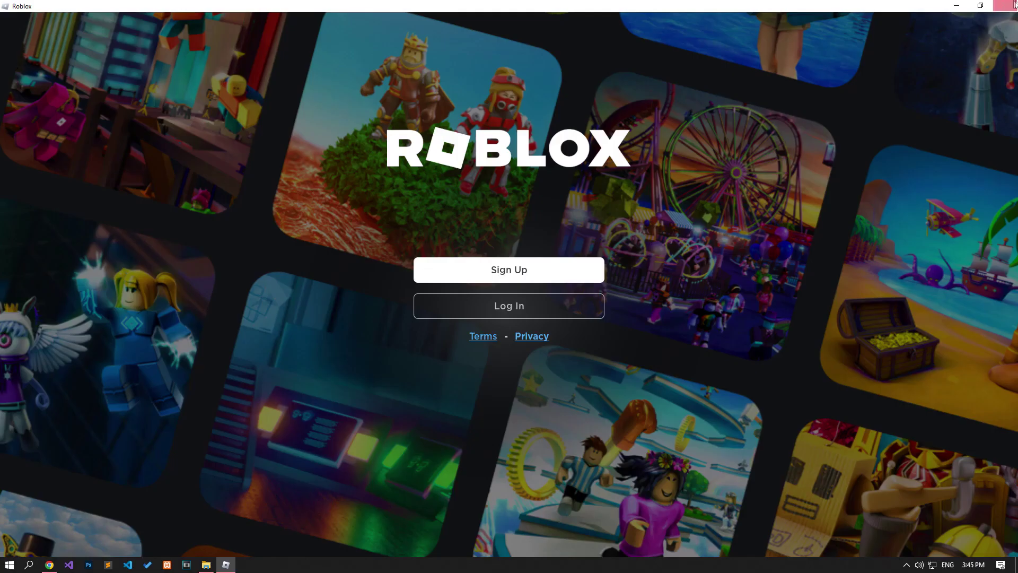
{"action": "left_click", "coordinate": [1006, 4]}
{"action": "left_click", "coordinate": [542, 101]}
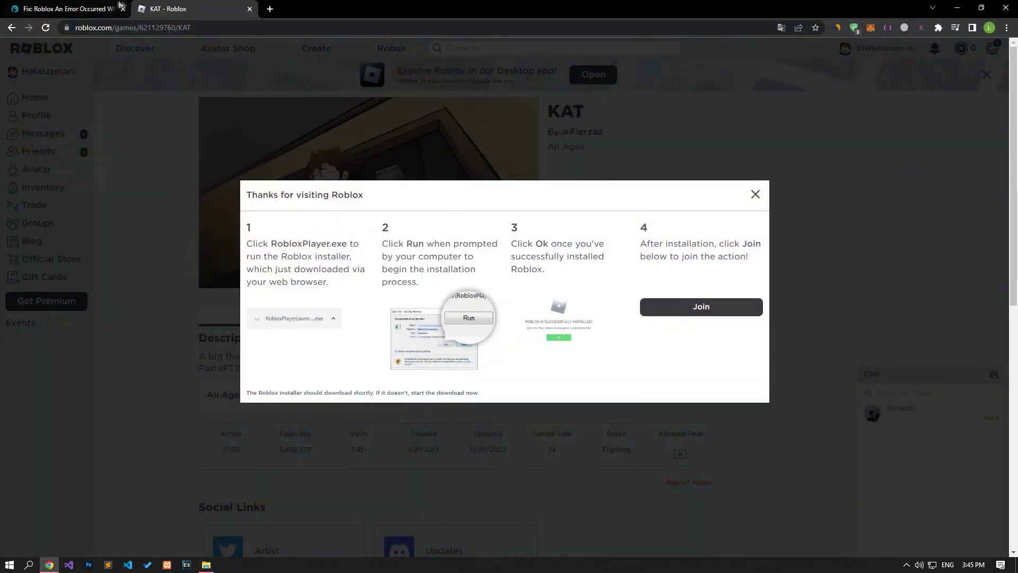
- Switch to the KAT game page and dismiss the 'Thanks for visiting Roblox' dialog
{"action": "left_click", "coordinate": [67, 8]}
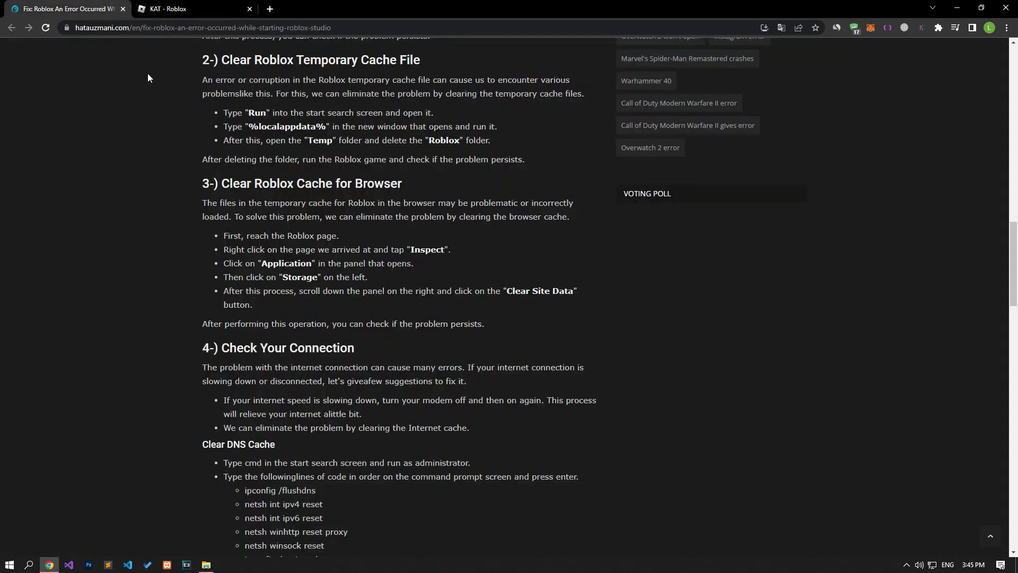
{"action": "scroll", "coordinate": [148, 74], "scroll_direction": "down", "scroll_amount": 2}
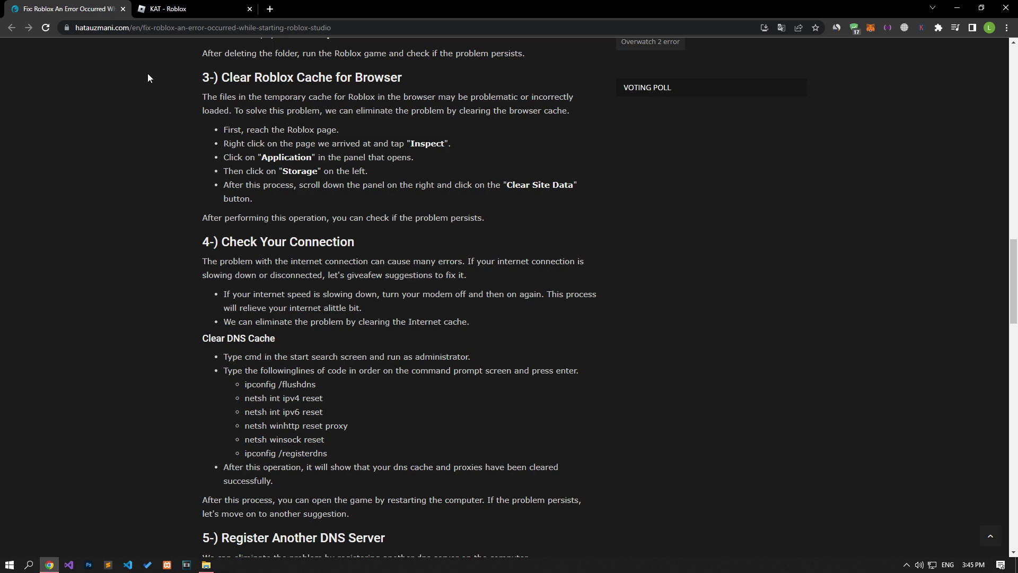
{"action": "left_click", "coordinate": [184, 12]}
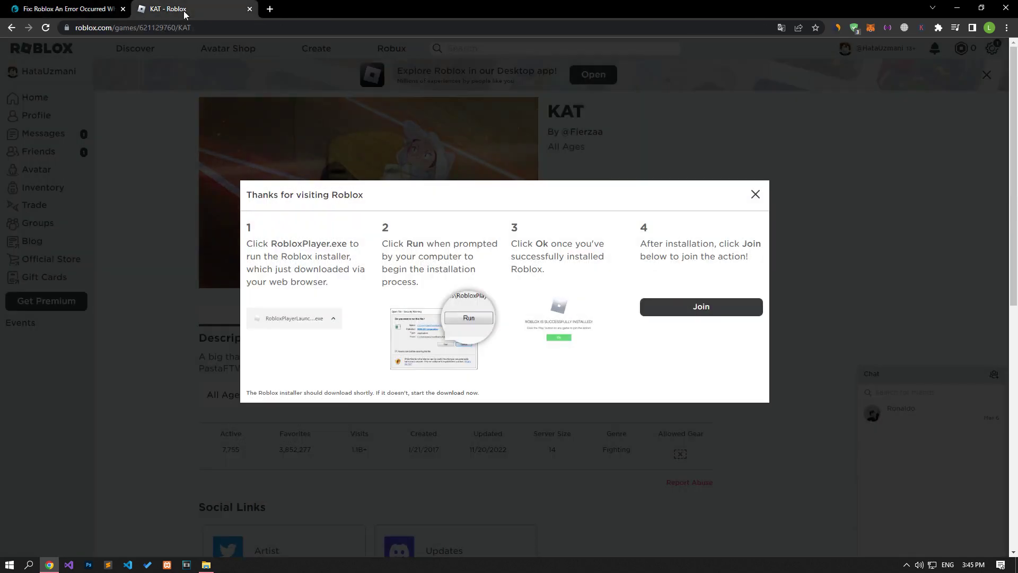
{"action": "left_click", "coordinate": [755, 194]}
- Clear roblox.com site data from DevTools Application storage, then close DevTools
{"action": "right_click", "coordinate": [157, 209]}
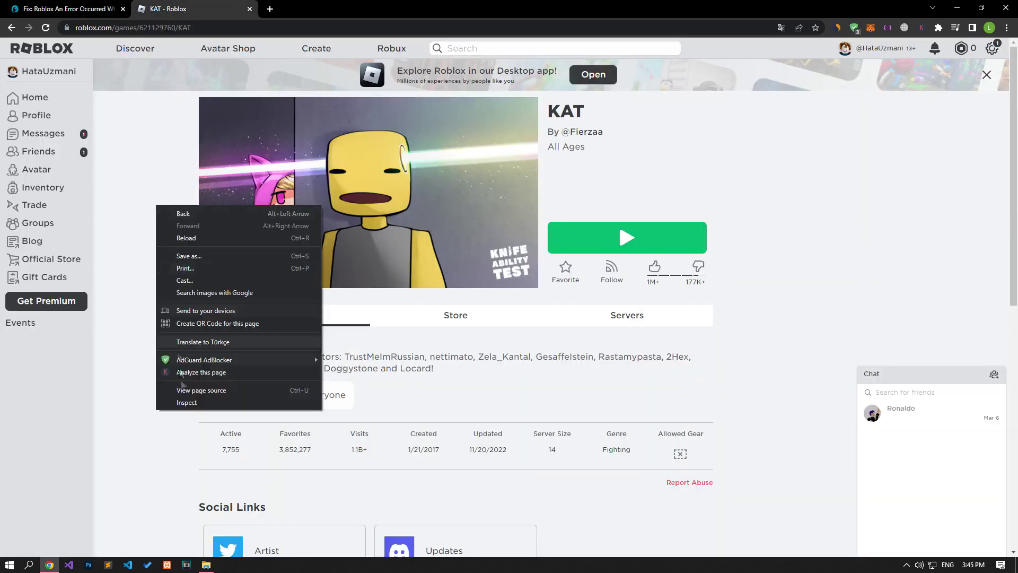
{"action": "left_click", "coordinate": [187, 403]}
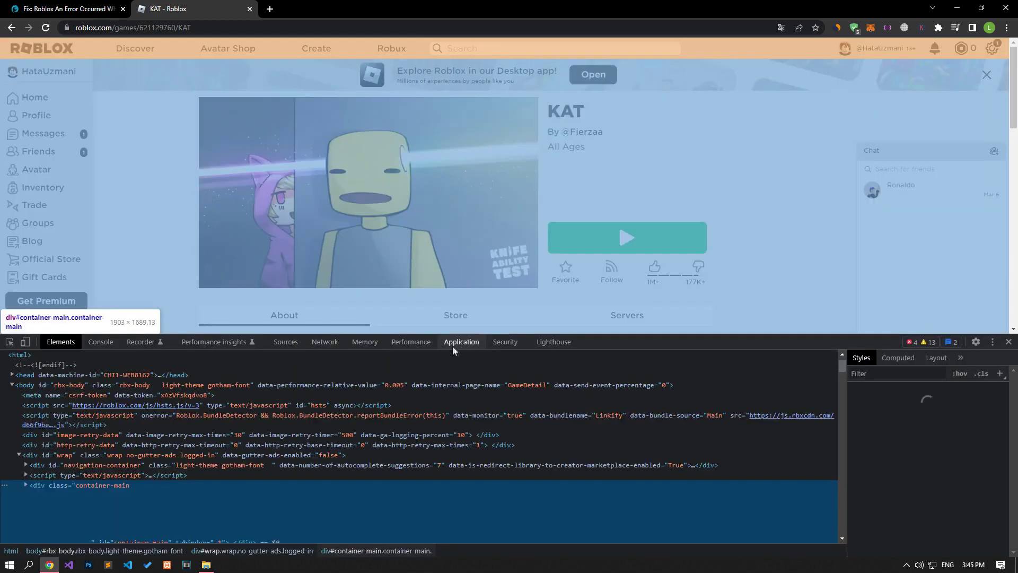
{"action": "left_click", "coordinate": [459, 344]}
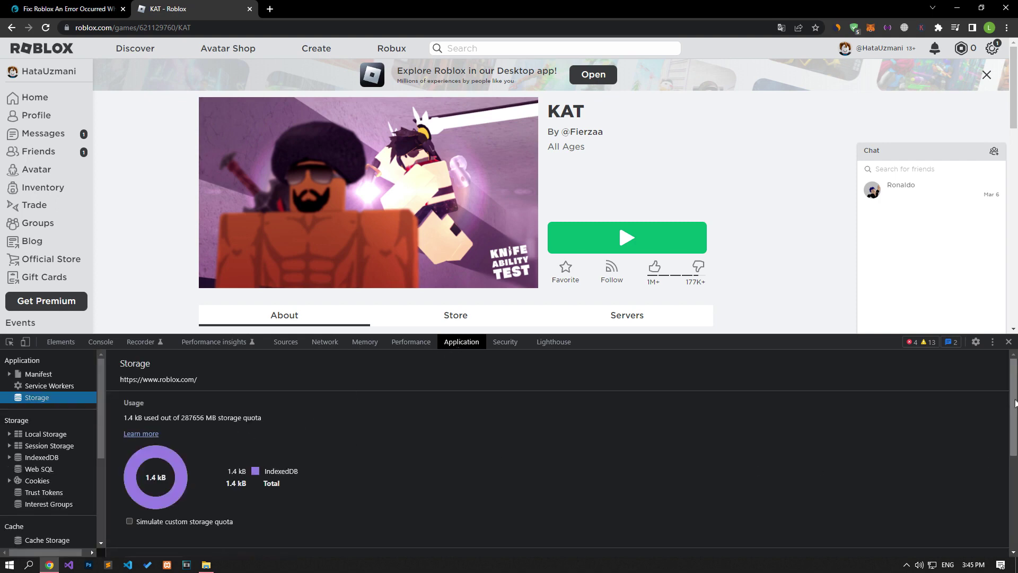
{"action": "scroll", "coordinate": [795, 403], "scroll_direction": "down", "scroll_amount": 2}
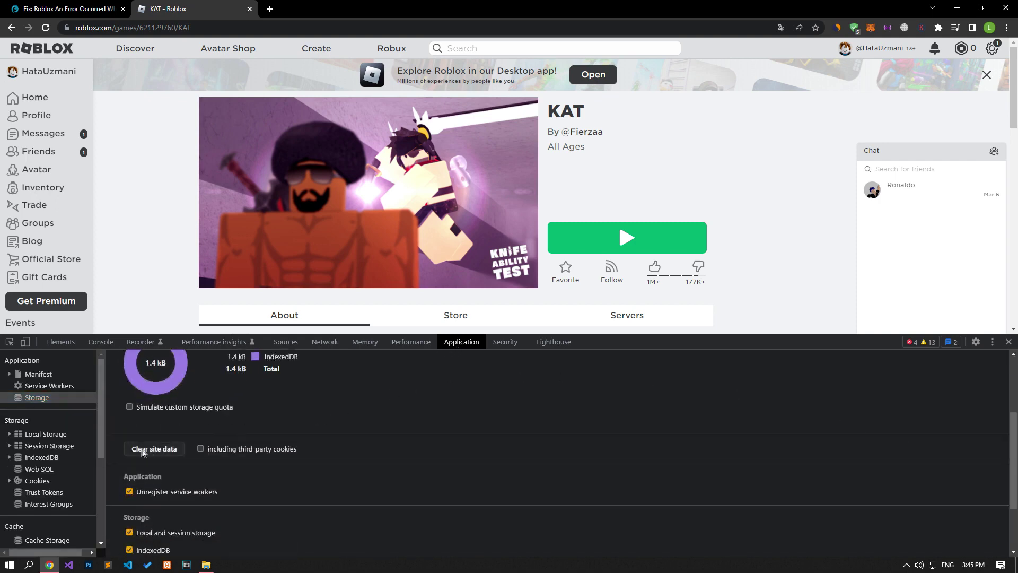
{"action": "left_click", "coordinate": [175, 453]}
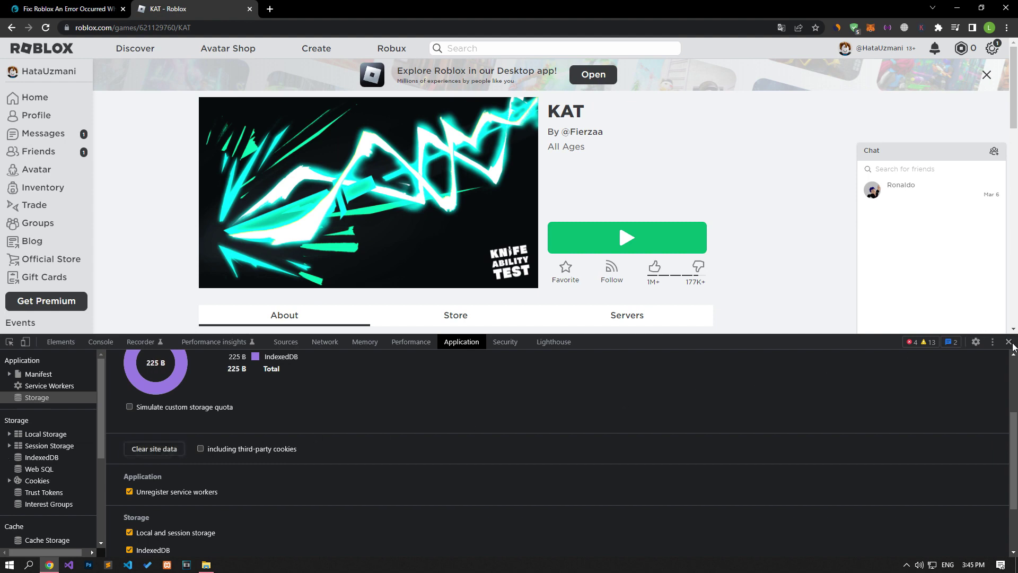
{"action": "left_click", "coordinate": [1010, 342]}
- Reload the KAT page and go back to the article's DNS cache-clearing commands
{"action": "left_click", "coordinate": [45, 28]}
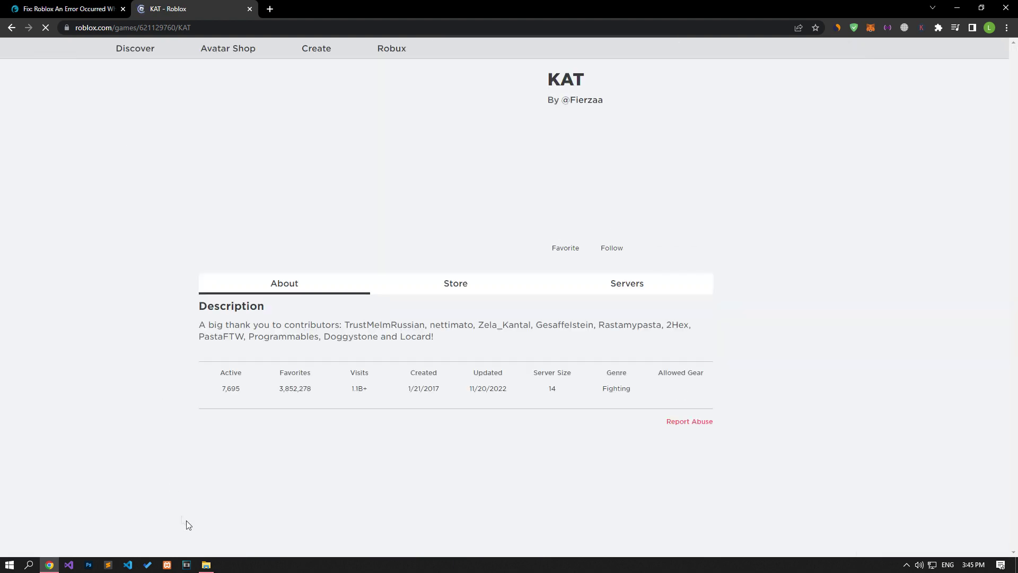
{"action": "left_click", "coordinate": [206, 564]}
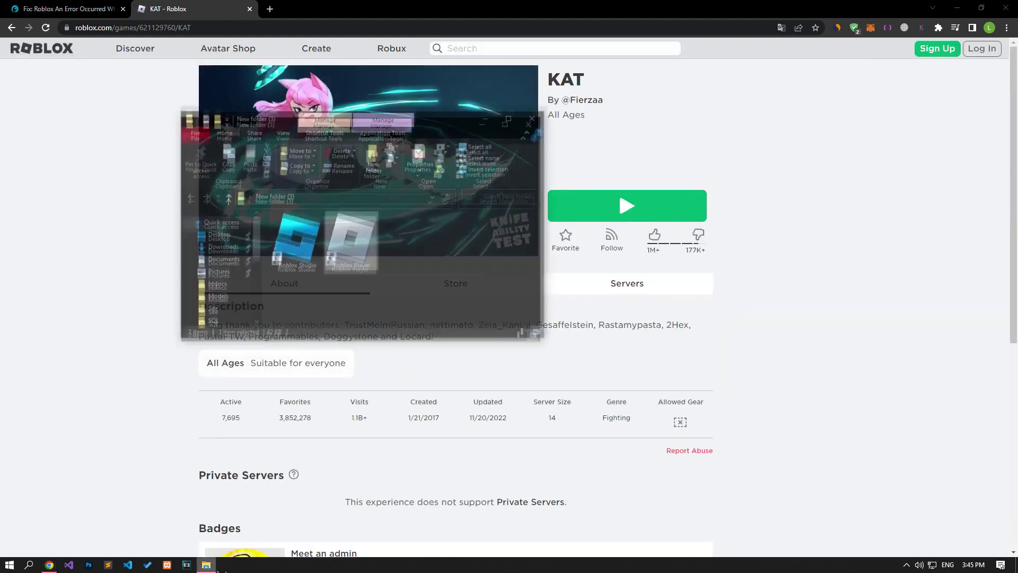
{"action": "left_click", "coordinate": [118, 12]}
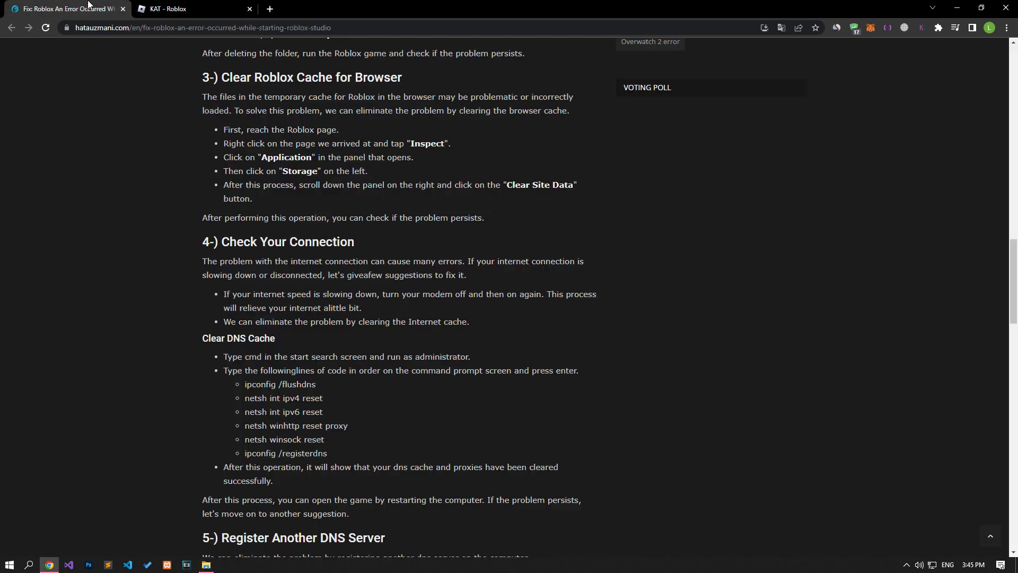
{"action": "scroll", "coordinate": [106, 210], "scroll_direction": "down", "scroll_amount": 4}
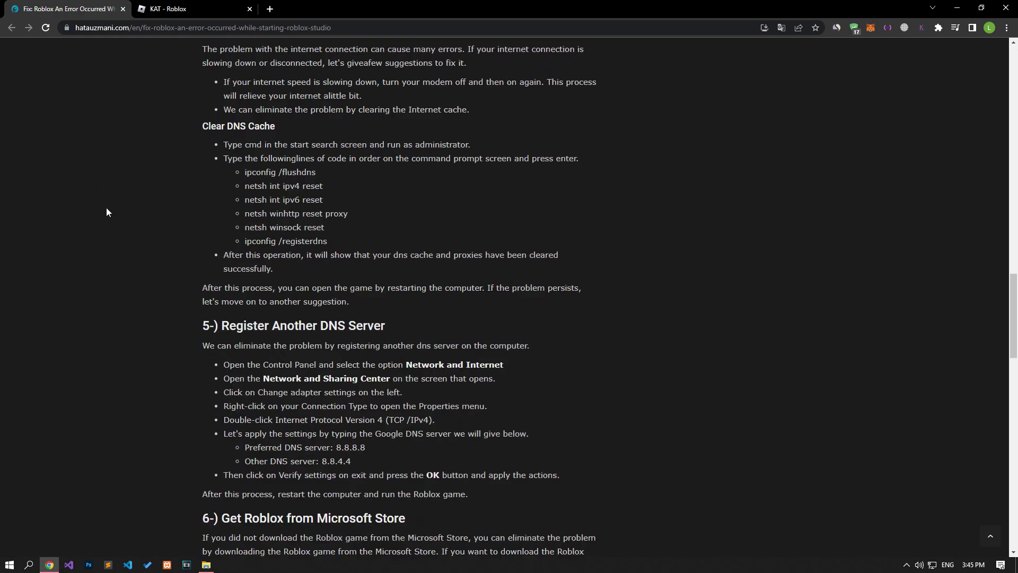
{"action": "scroll", "coordinate": [106, 212], "scroll_direction": "up", "scroll_amount": 1}
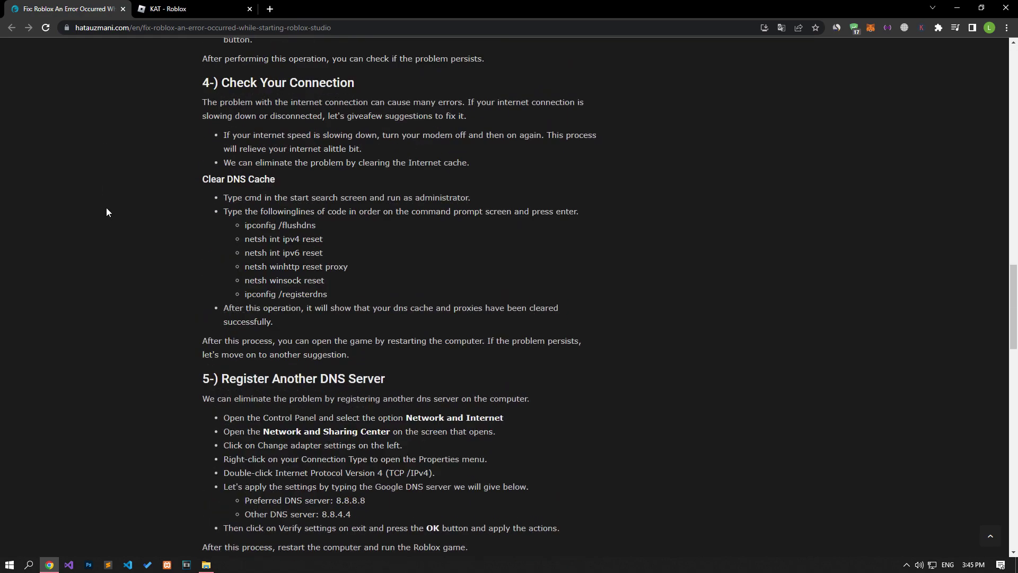
- Open Command Prompt as administrator and run ipconfig /flushdns copied from the article
{"action": "left_click", "coordinate": [9, 564]}
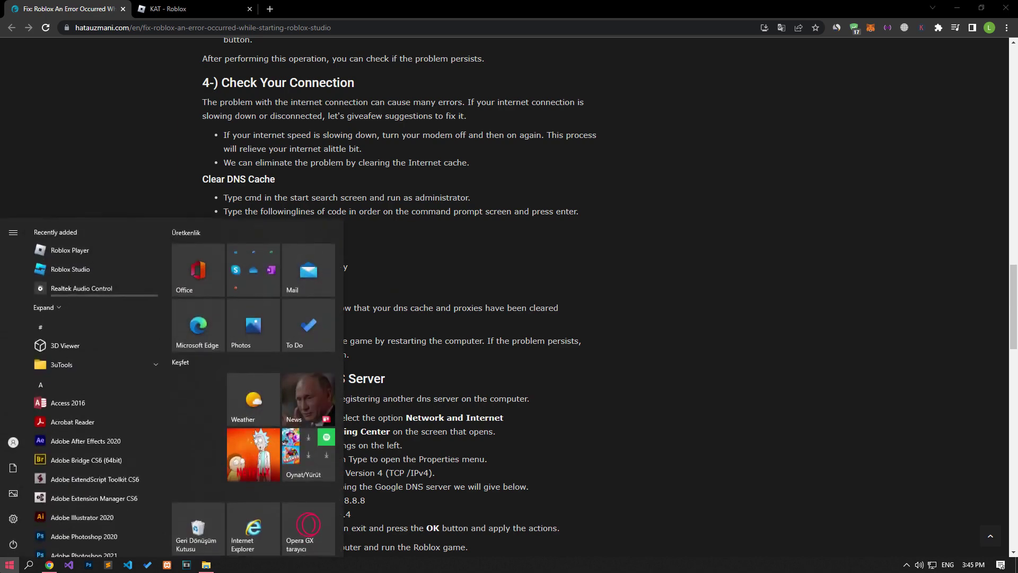
{"action": "type", "text": "cmd"}
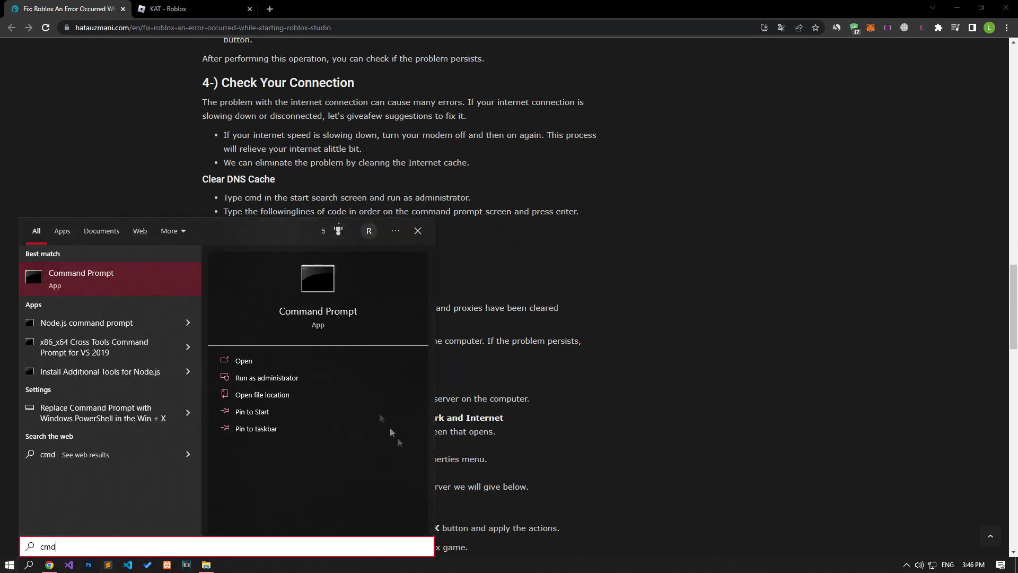
{"action": "left_click", "coordinate": [258, 383]}
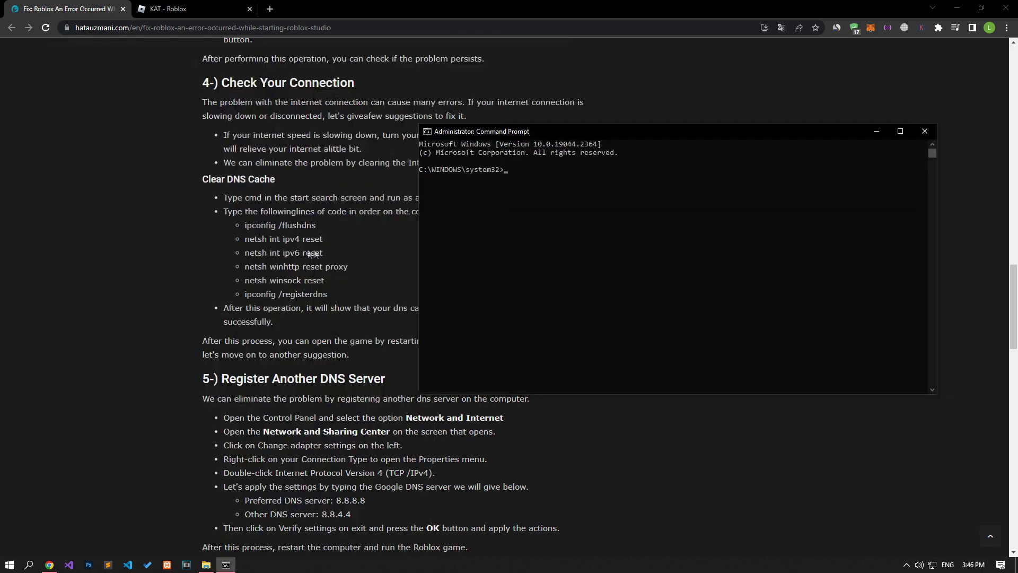
{"action": "triple_click", "coordinate": [285, 225]}
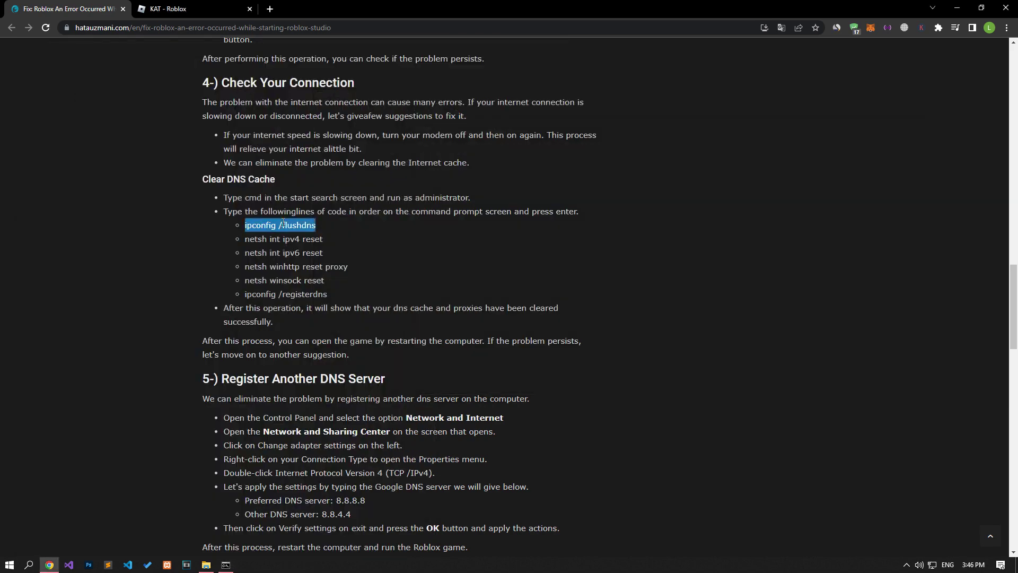
{"action": "key", "text": "ctrl+c"}
{"action": "key", "text": "alt+Tab"}
{"action": "key", "text": "ctrl+v"}
{"action": "key", "text": "Return"}
- Run netsh int ipv6 reset and netsh winhttp reset proxy in the prompt
{"action": "triple_click", "coordinate": [282, 253]}
{"action": "key", "text": "ctrl+c"}
{"action": "key", "text": "alt+Tab"}
{"action": "key", "text": "ctrl+v"}
{"action": "key", "text": "Return"}
{"action": "key", "text": "alt+Tab"}
{"action": "triple_click", "coordinate": [284, 266]}
{"action": "key", "text": "ctrl+c"}
- Run netsh winsock reset and ipconfig /registerdns in the prompt
{"action": "key", "text": "alt+Tab"}
{"action": "key", "text": "ctrl+v"}
{"action": "key", "text": "Return"}
{"action": "key", "text": "alt+Tab"}
{"action": "triple_click", "coordinate": [285, 280]}
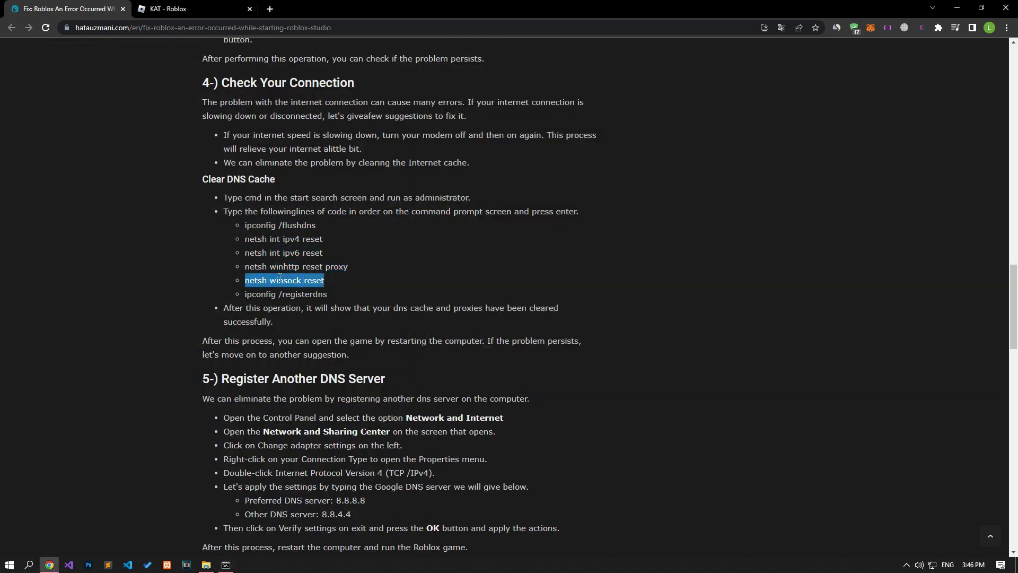
{"action": "key", "text": "ctrl+c"}
{"action": "key", "text": "alt+Tab"}
{"action": "key", "text": "ctrl+v"}
{"action": "key", "text": "Return"}
{"action": "key", "text": "alt+Tab"}
{"action": "triple_click", "coordinate": [287, 294]}
{"action": "key", "text": "ctrl+c"}
{"action": "key", "text": "alt+Tab"}
{"action": "key", "text": "ctrl+v"}
{"action": "key", "text": "Return"}
- Close Command Prompt and open Change adapter options from Network & Internet settings, selecting Ethernet
{"action": "left_click", "coordinate": [925, 131]}
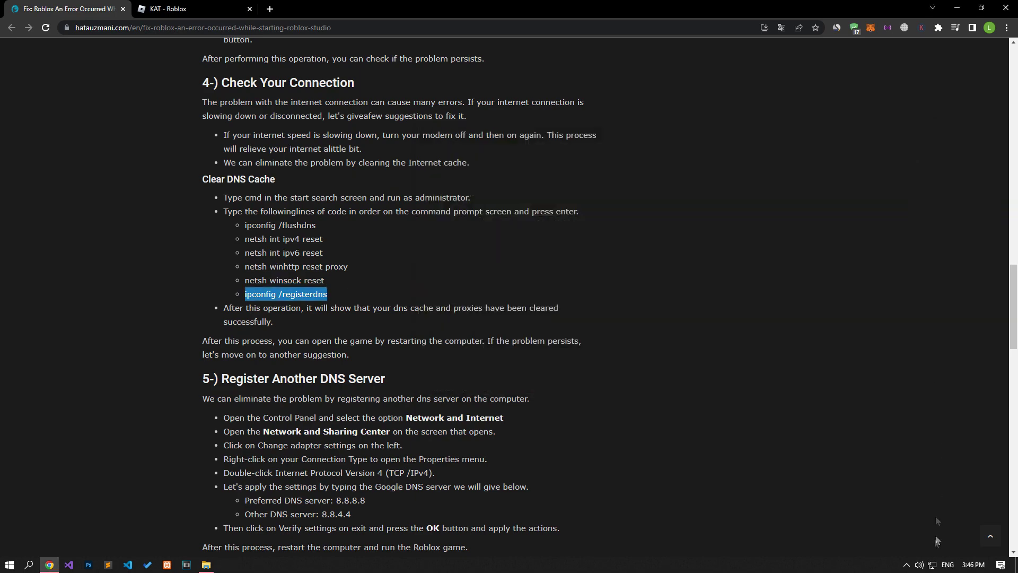
{"action": "right_click", "coordinate": [932, 565]}
{"action": "left_click", "coordinate": [929, 552]}
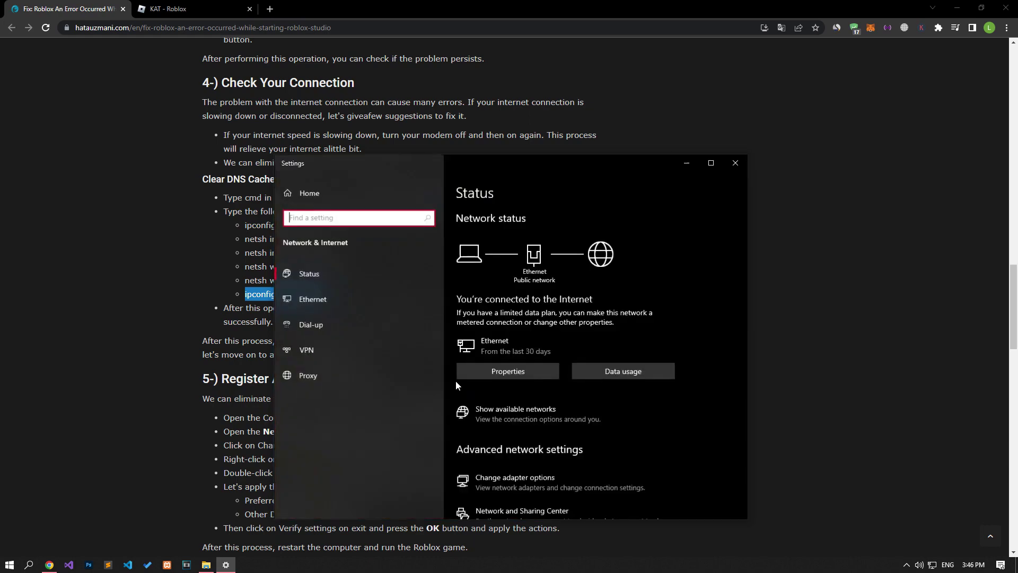
{"action": "scroll", "coordinate": [456, 392], "scroll_direction": "down", "scroll_amount": 1}
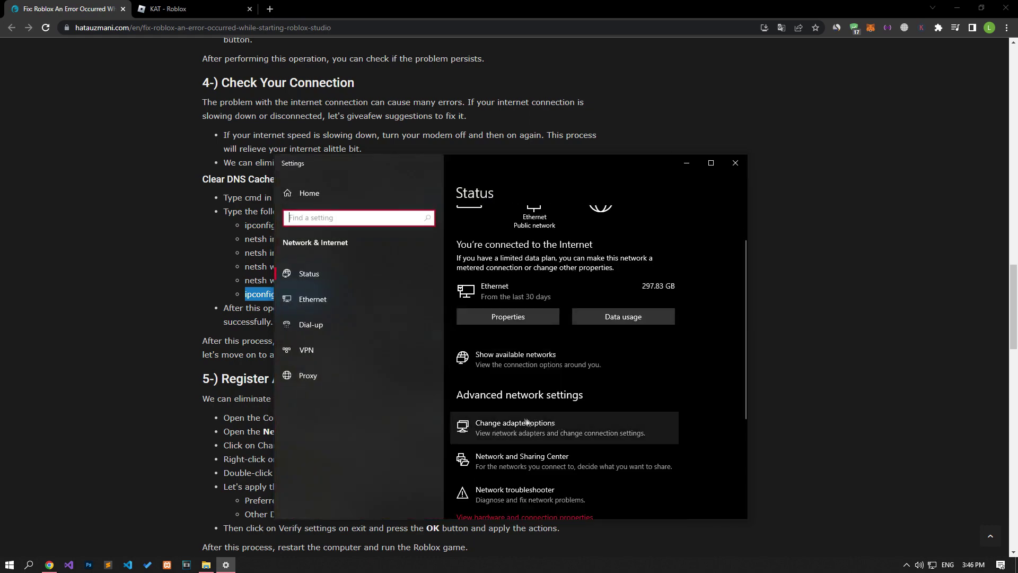
{"action": "left_click", "coordinate": [540, 428]}
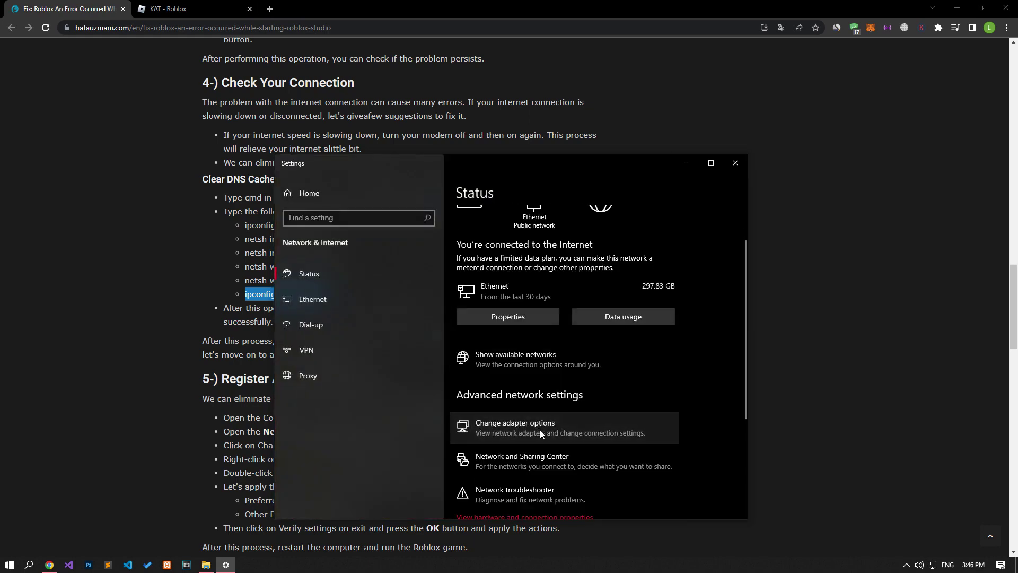
{"action": "left_click", "coordinate": [101, 185]}
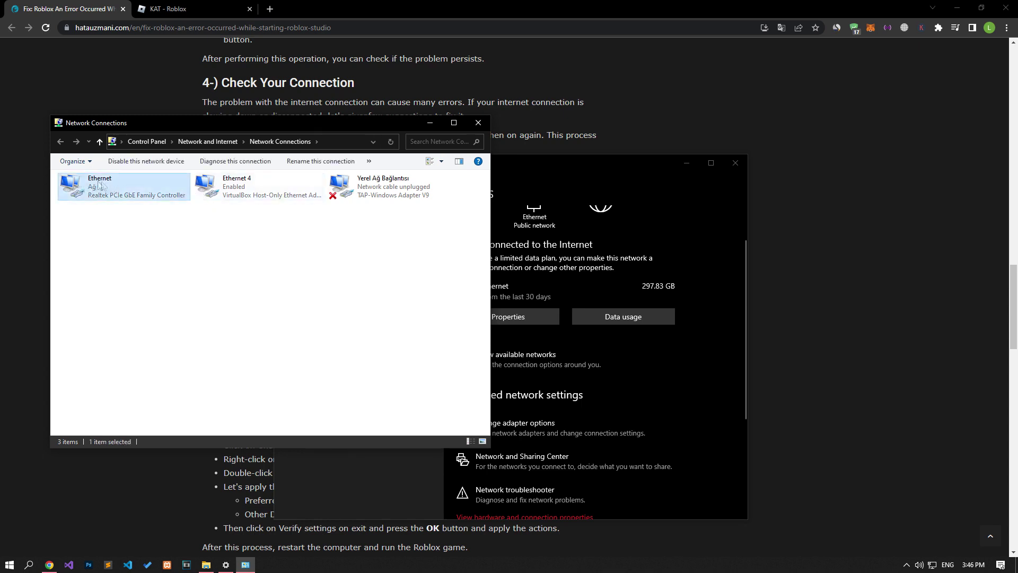
- In Ethernet's TCP/IPv4 properties, set DNS servers 8.8.8.8 and 8.8.4.4 and confirm
{"action": "right_click", "coordinate": [102, 188]}
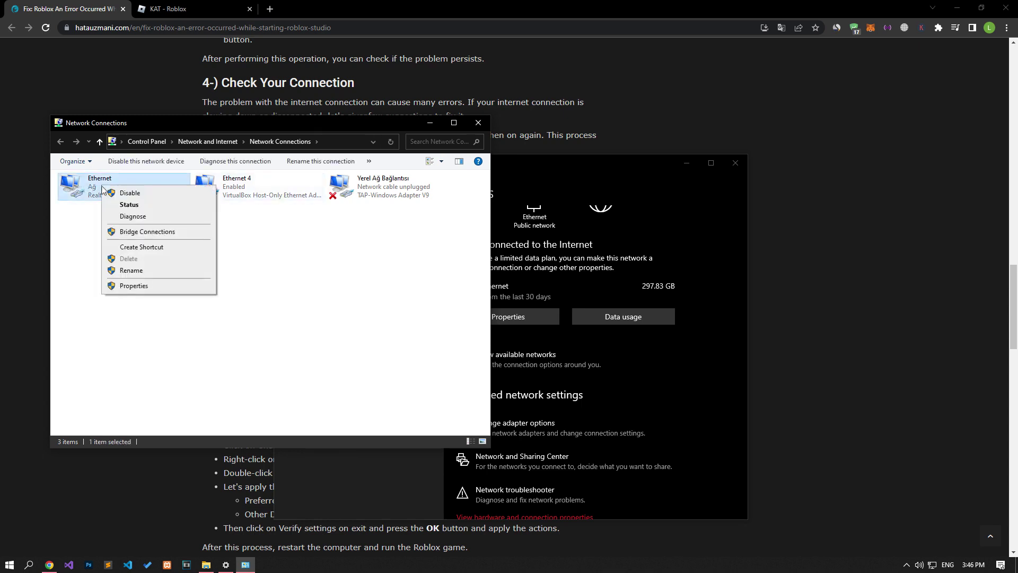
{"action": "left_click", "coordinate": [138, 290]}
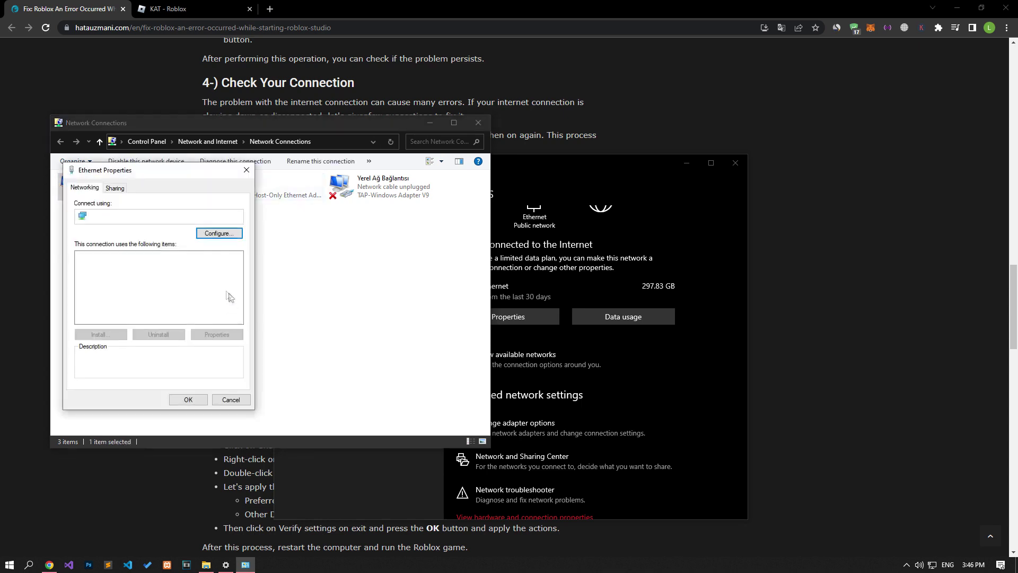
{"action": "left_click", "coordinate": [180, 292]}
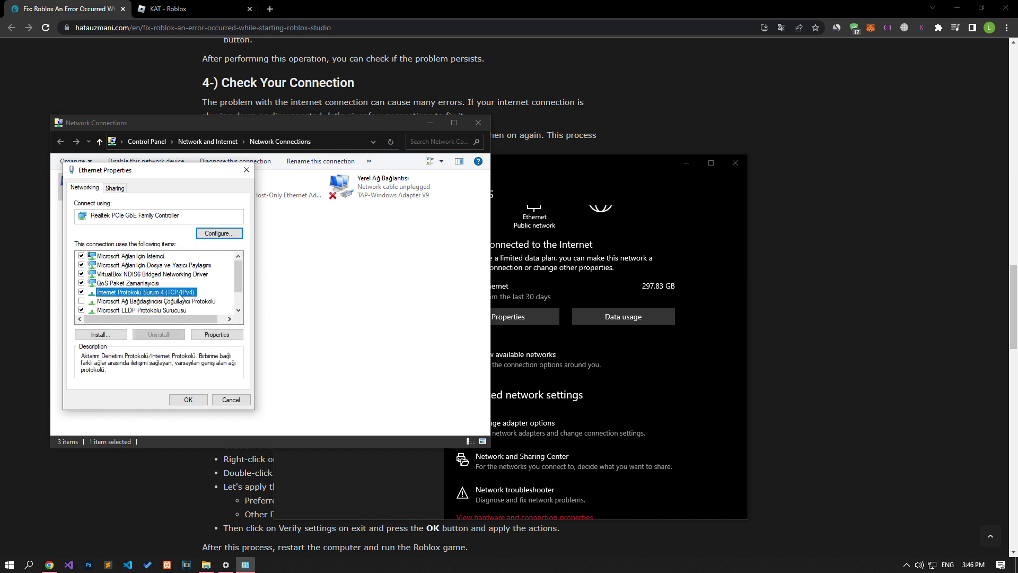
{"action": "double_click", "coordinate": [179, 292]}
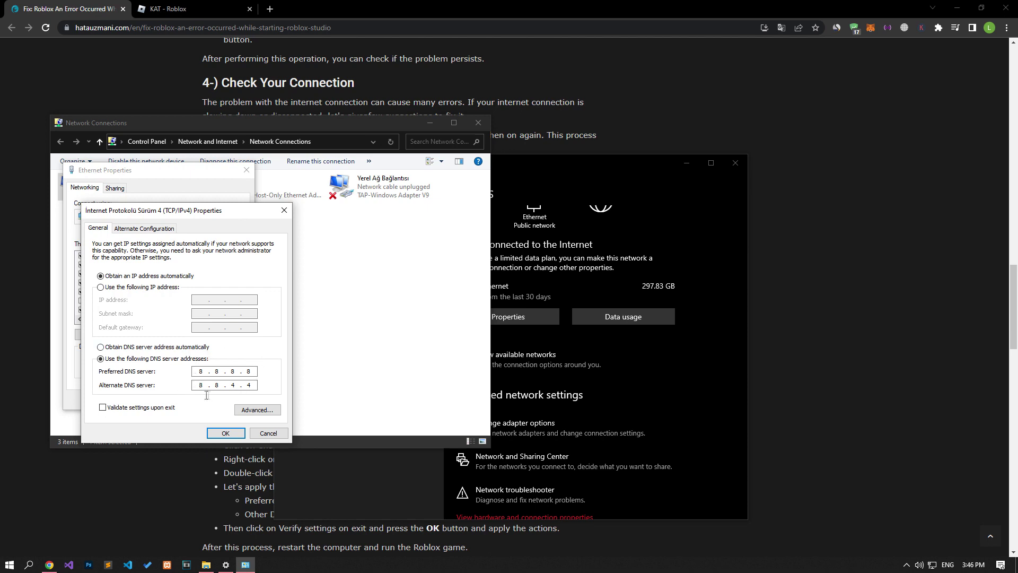
{"action": "left_click", "coordinate": [226, 433]}
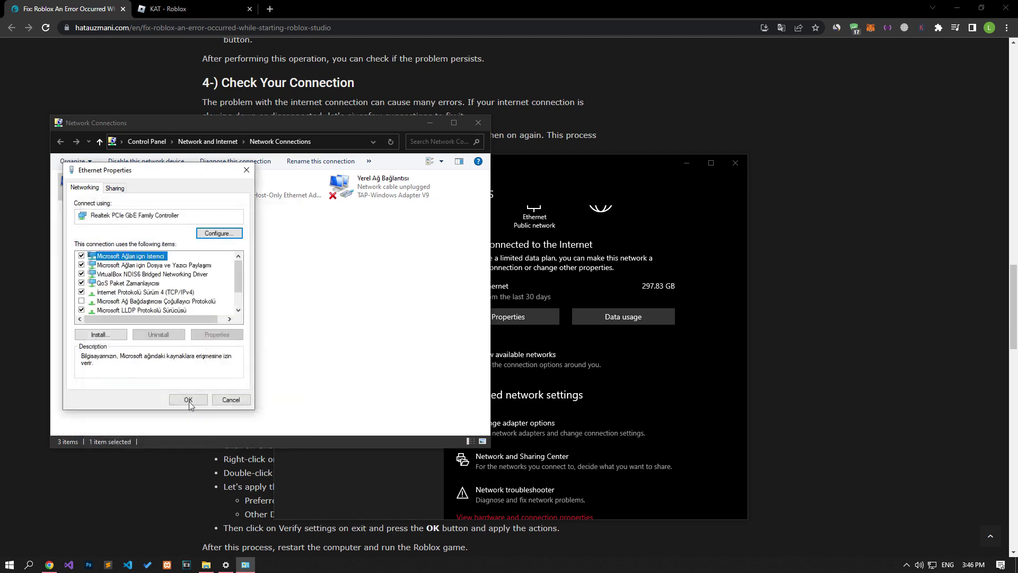
- Close Ethernet Properties, the Network Connections window and the Settings window
{"action": "left_click", "coordinate": [188, 399]}
{"action": "left_click", "coordinate": [478, 122]}
{"action": "left_click", "coordinate": [735, 162]}
- Choose Restart from the Start power menu and scroll the article toward the Microsoft Store section
{"action": "left_click", "coordinate": [10, 564]}
{"action": "left_click", "coordinate": [13, 544]}
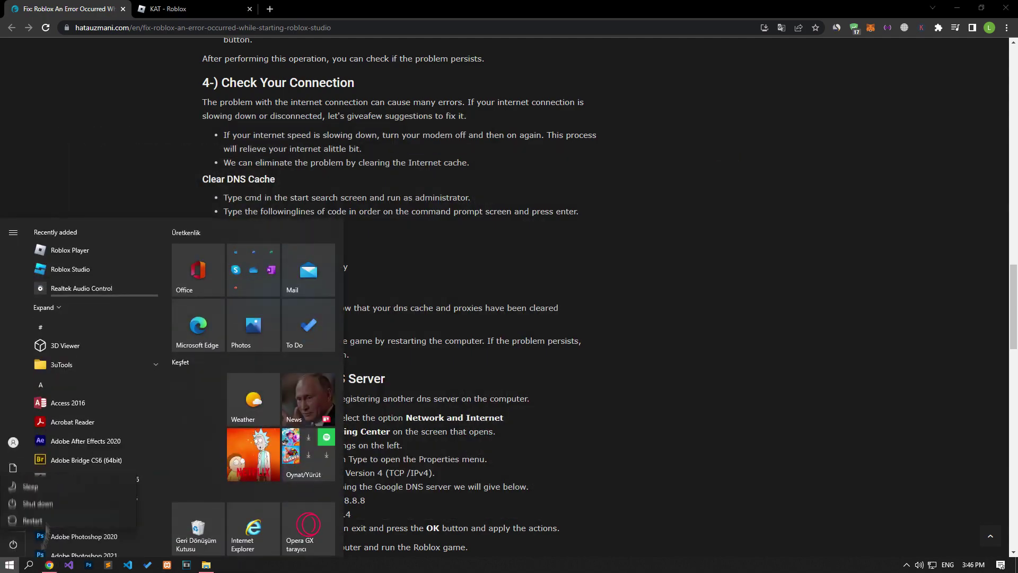
{"action": "left_click", "coordinate": [41, 518]}
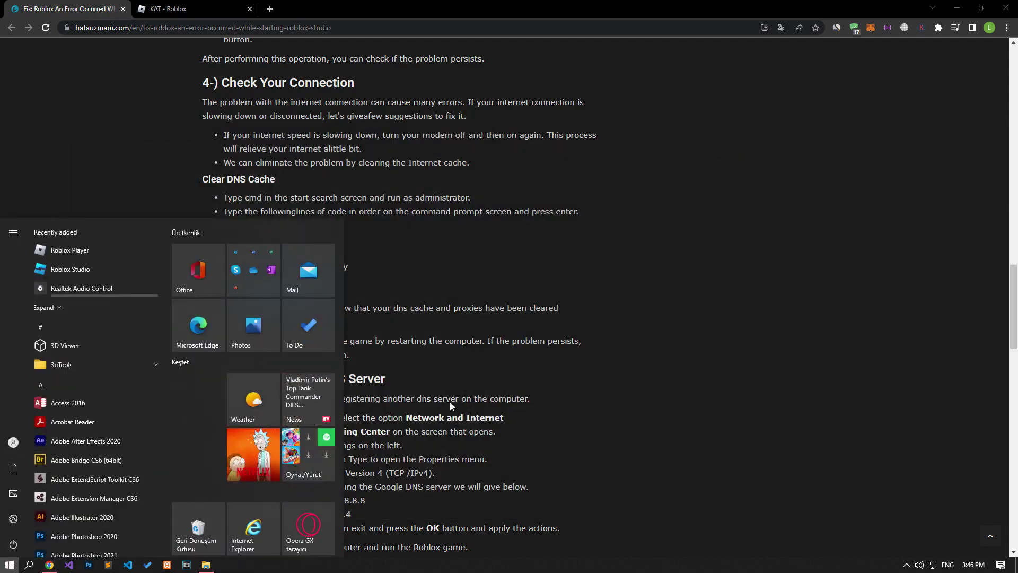
{"action": "scroll", "coordinate": [186, 372], "scroll_direction": "down", "scroll_amount": 5}
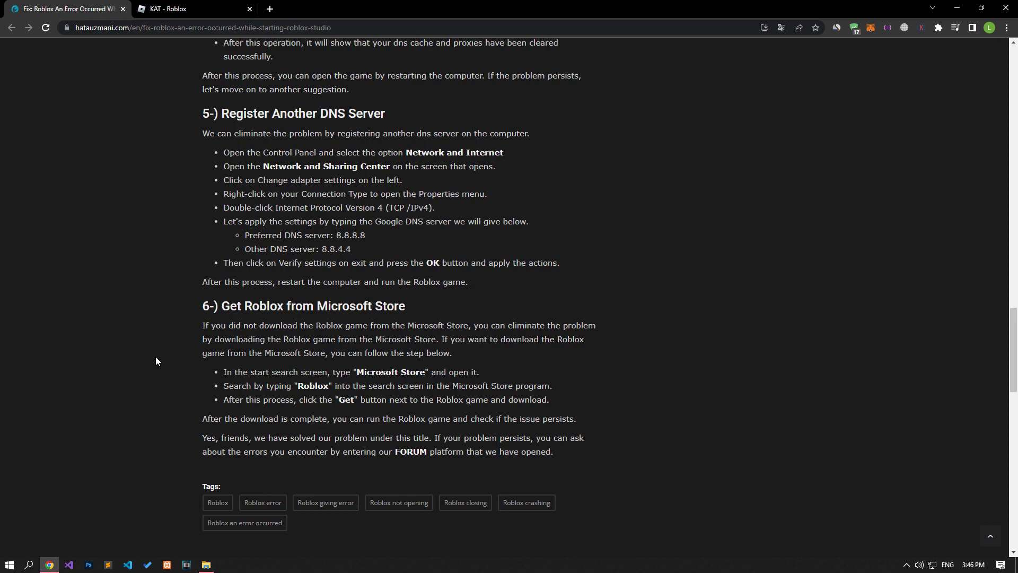
{"action": "left_click", "coordinate": [10, 564]}
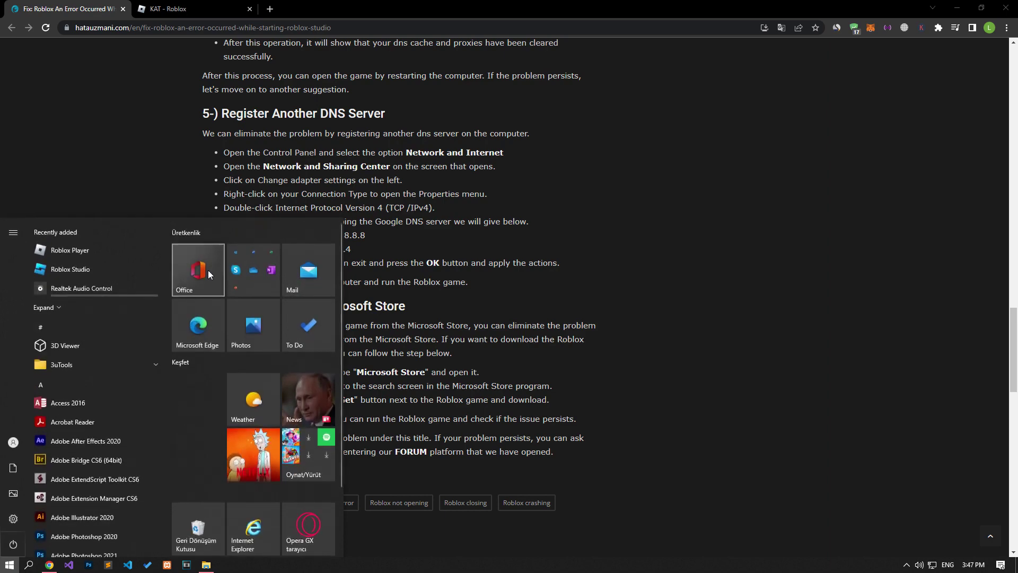
- Open Control Panel's Uninstall a program list and filter it for 'Roblox'
{"action": "type", "text": "control"}
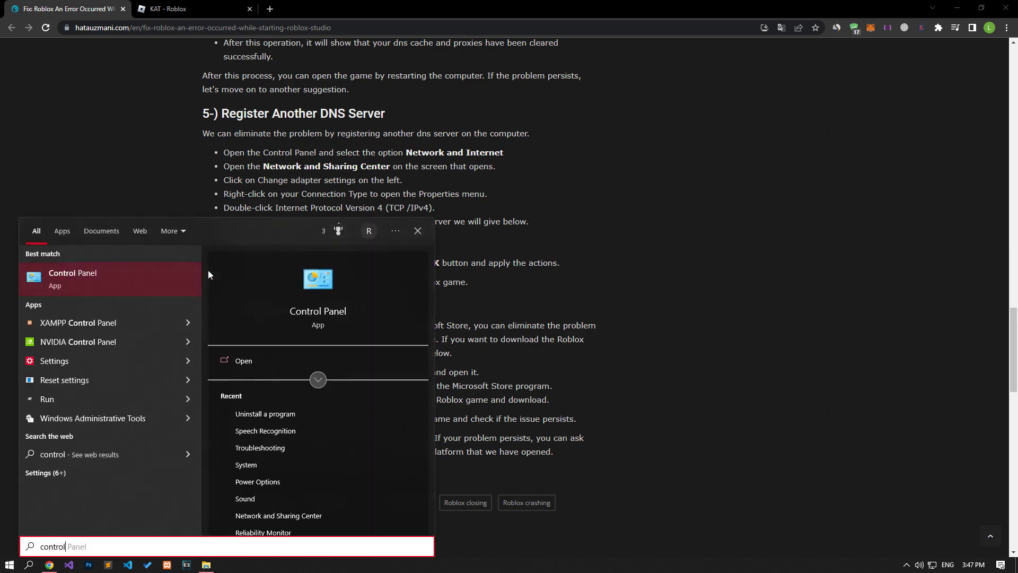
{"action": "left_click", "coordinate": [164, 290]}
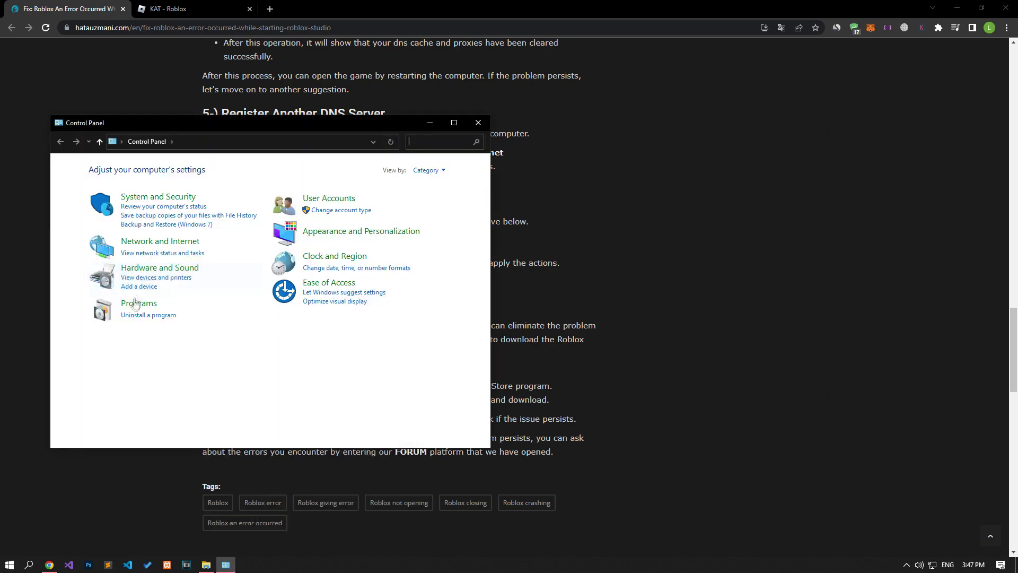
{"action": "left_click", "coordinate": [138, 315]}
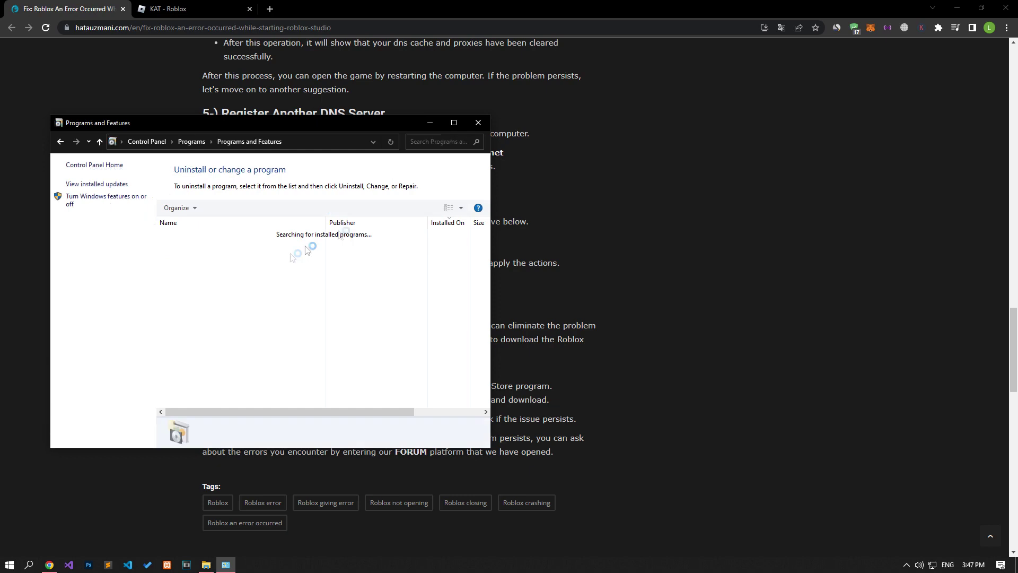
{"action": "left_click", "coordinate": [422, 142]}
{"action": "type", "text": "Roblox"}
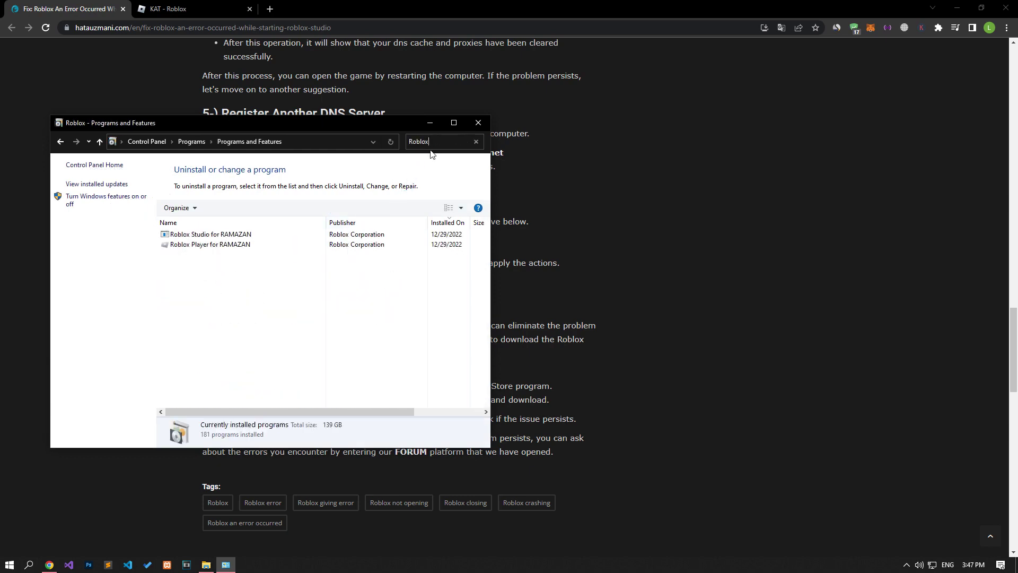
- Uninstall Roblox Studio and Roblox Player, then close Programs and Features
{"action": "left_click", "coordinate": [208, 235]}
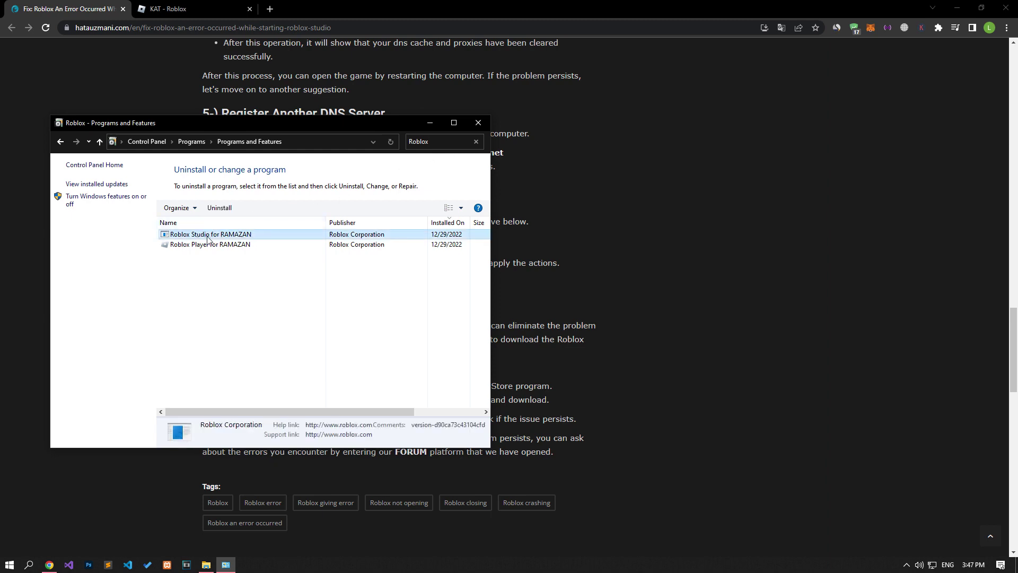
{"action": "double_click", "coordinate": [222, 240]}
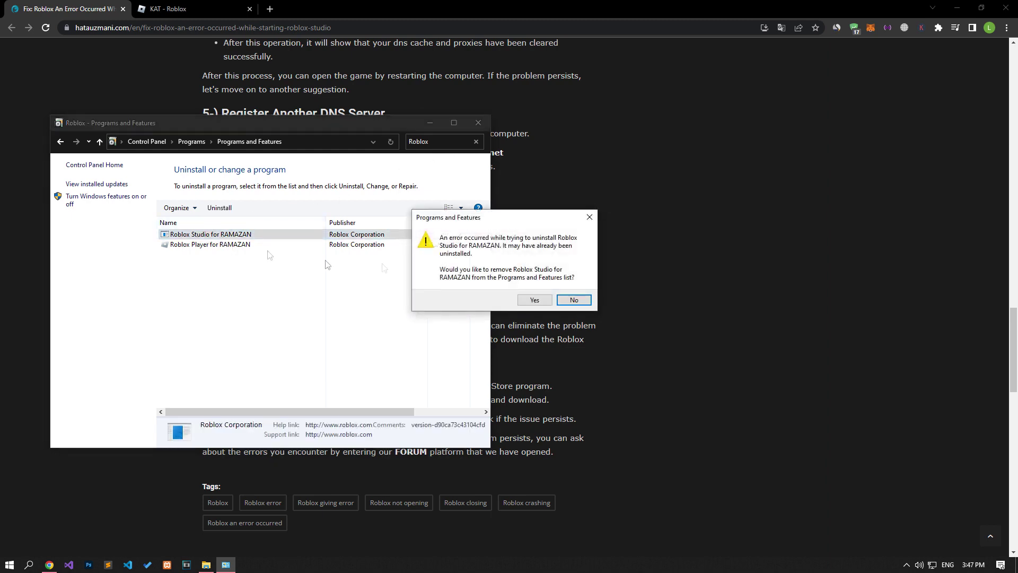
{"action": "left_click", "coordinate": [534, 300]}
{"action": "left_click", "coordinate": [180, 238]}
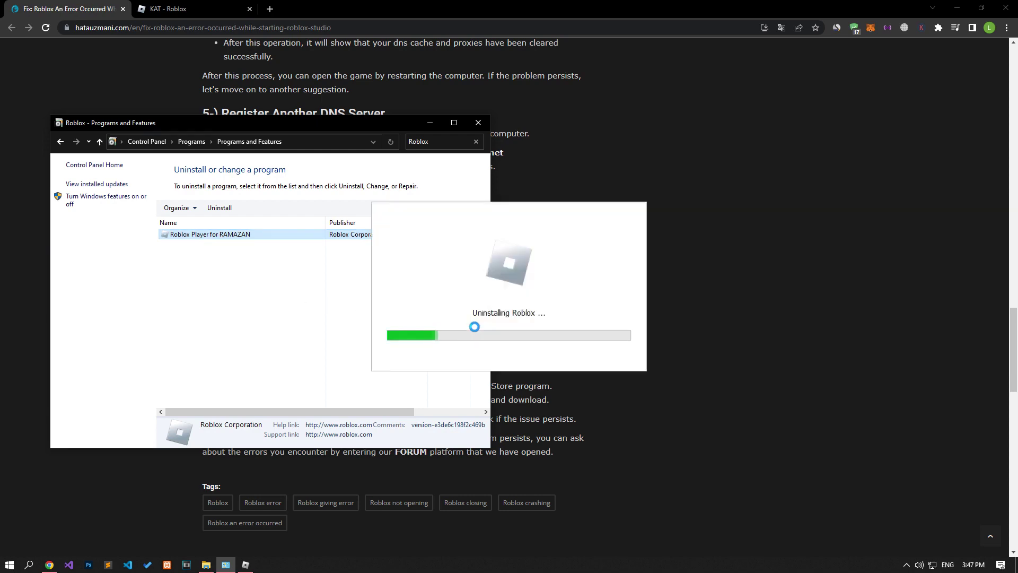
{"action": "left_click", "coordinate": [530, 315]}
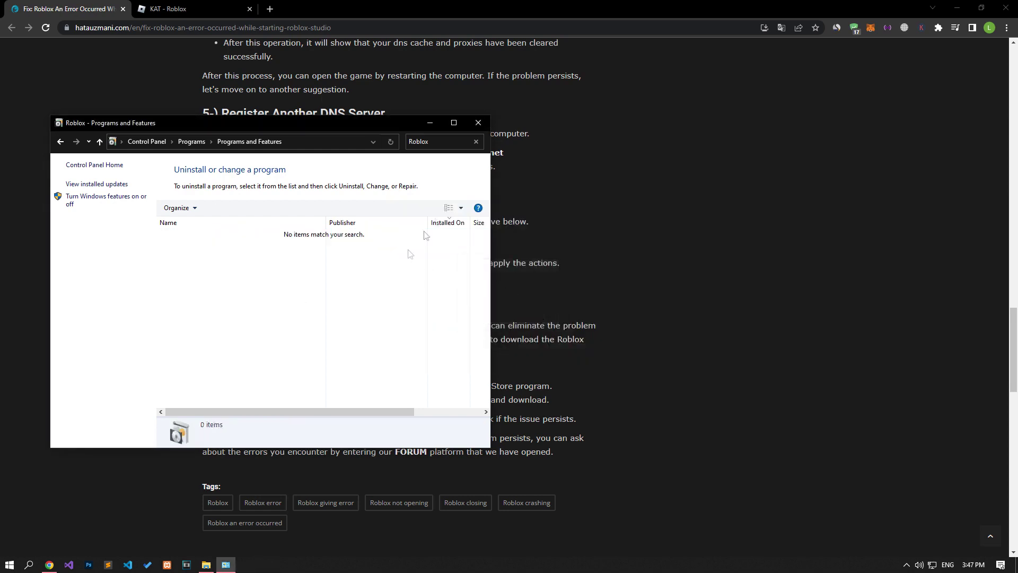
{"action": "left_click", "coordinate": [478, 122]}
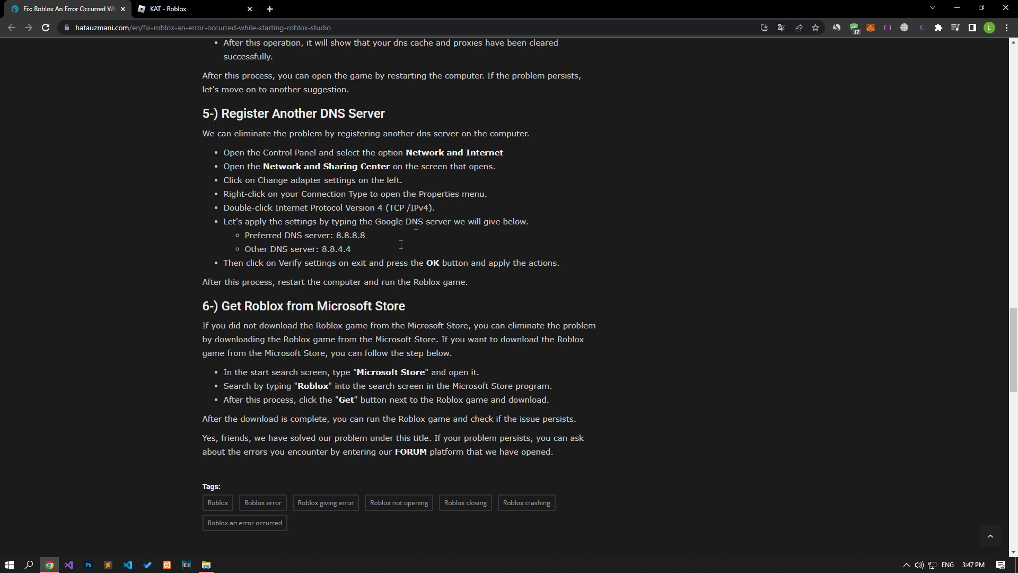
- Launch Microsoft Store by searching 'Micro' in the Windows Start menu
{"action": "left_click", "coordinate": [9, 564]}
{"action": "type", "text": "Mi"}
{"action": "type", "text": "cro"}
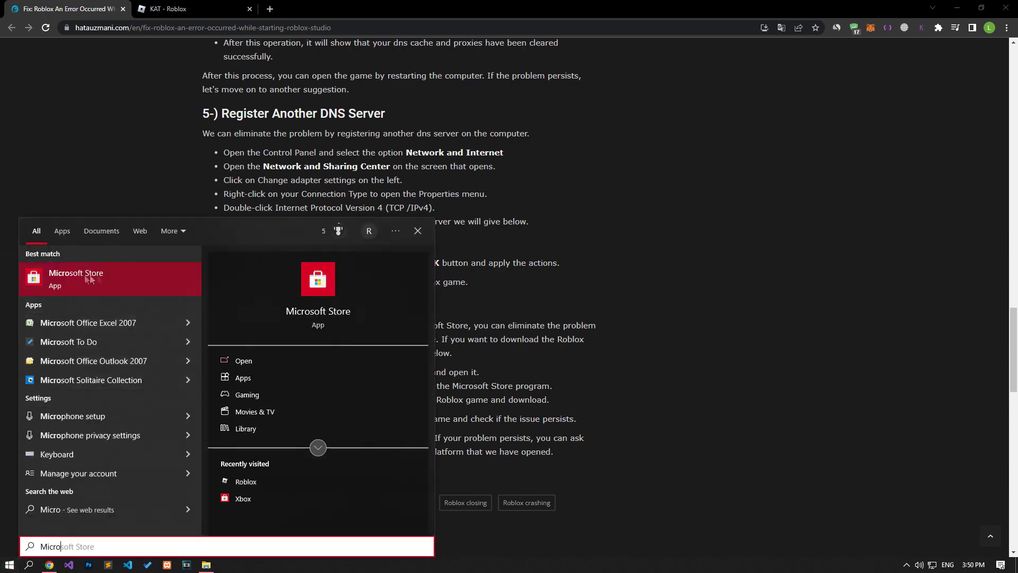
{"action": "left_click", "coordinate": [75, 278]}
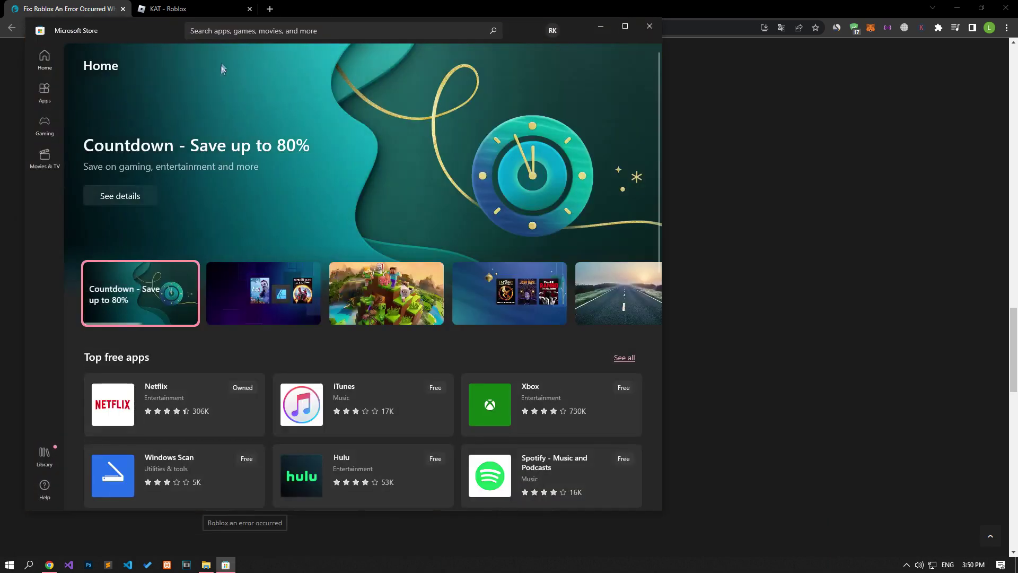
- Search Microsoft Store for 'Roblox' and open the Roblox product page
{"action": "left_click", "coordinate": [230, 30]}
{"action": "type", "text": "Roblox"}
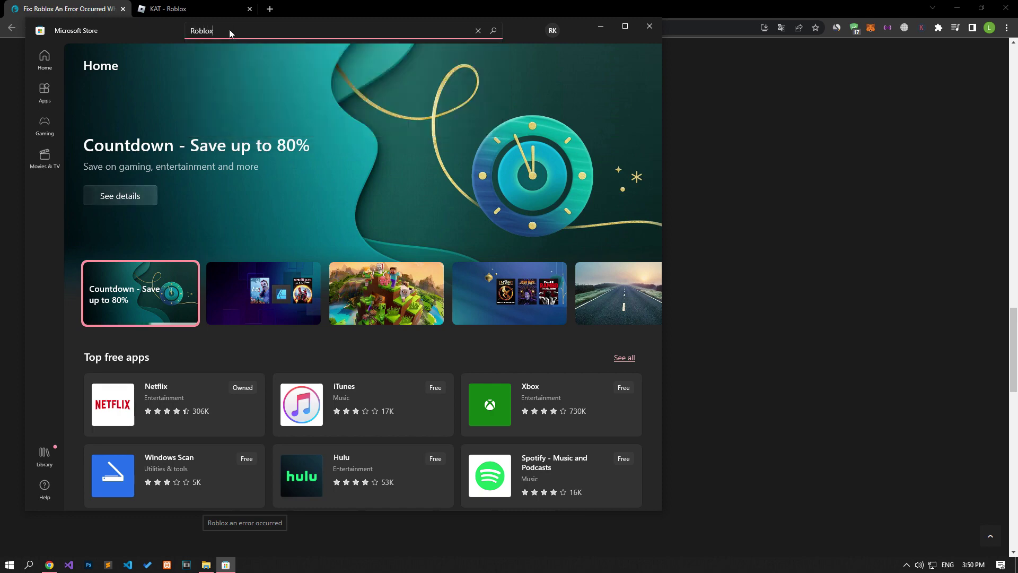
{"action": "key", "text": "Return"}
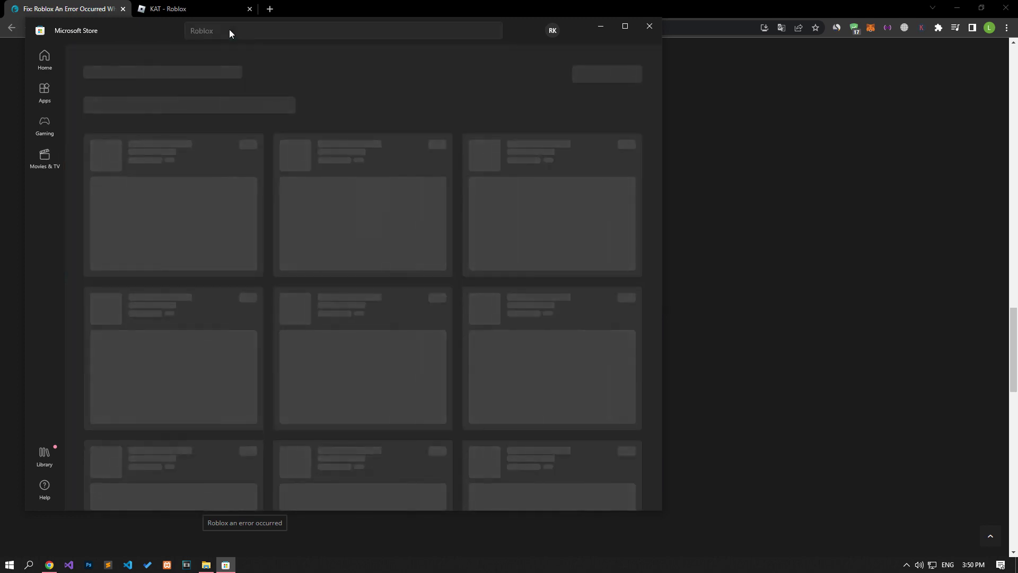
{"action": "left_click", "coordinate": [164, 183]}
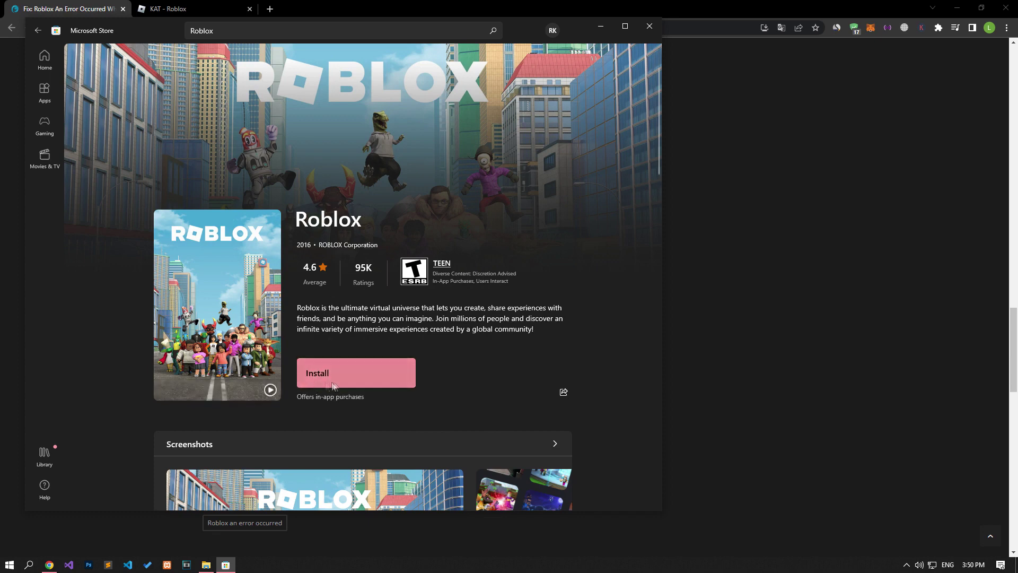
- Install Roblox, close the Store windows, and open the Hata Uzmanı forum in a new tab
{"action": "left_click", "coordinate": [314, 378]}
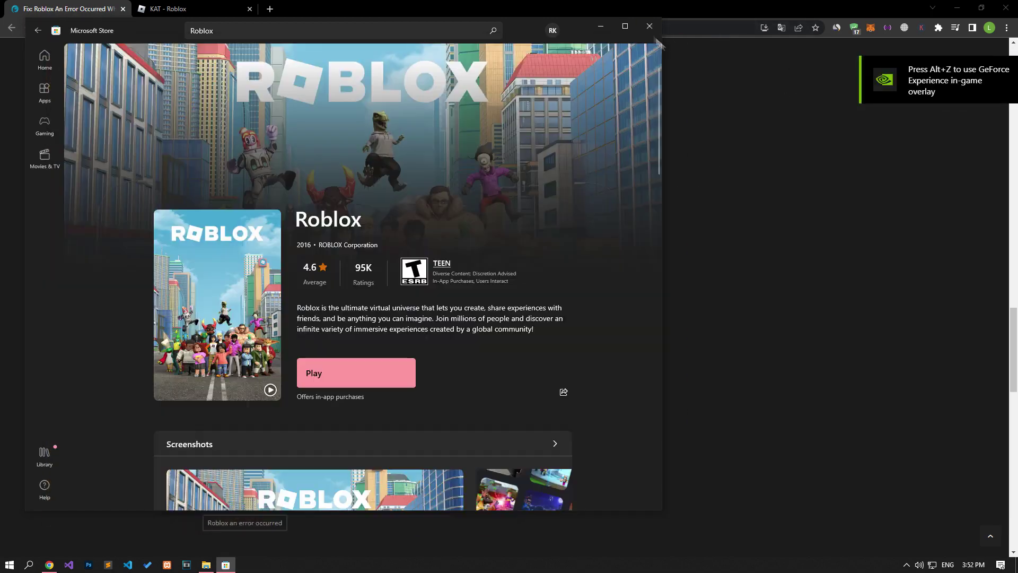
{"action": "key", "text": "alt+F4"}
{"action": "left_click", "coordinate": [411, 452]}
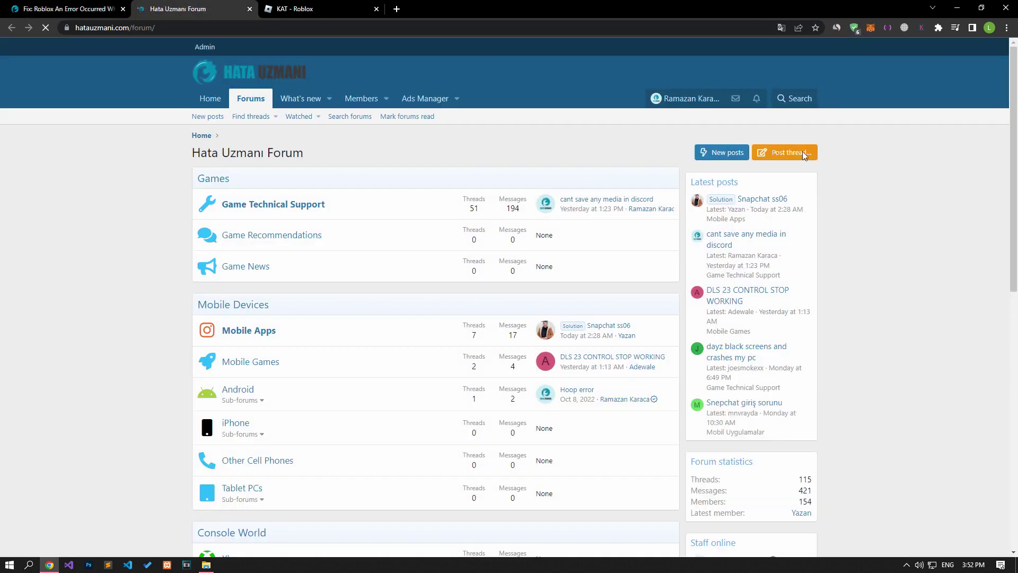
- Start a new thread with Post thread on the Hata Uzmanı Forum index
{"action": "left_click", "coordinate": [803, 153]}
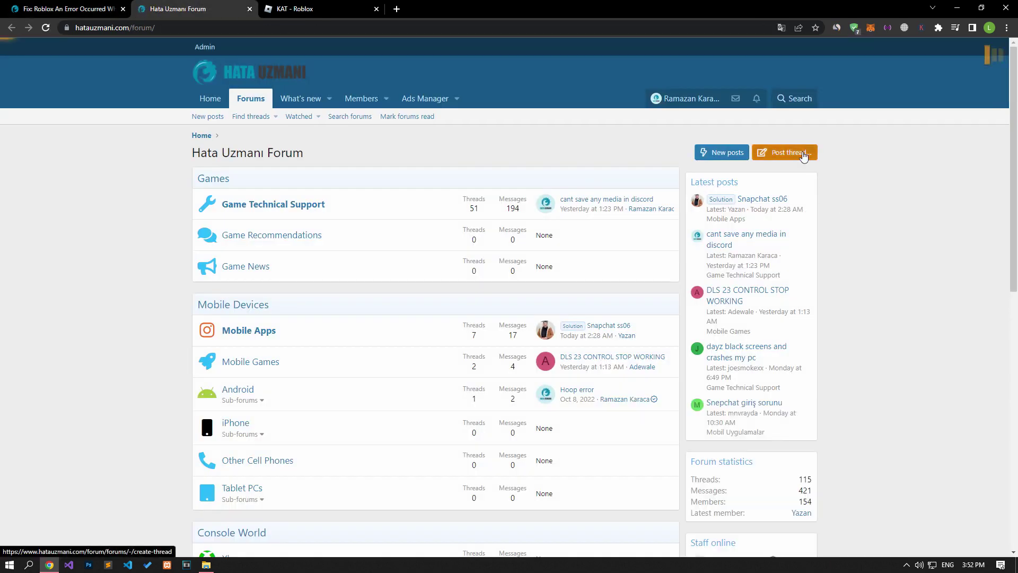